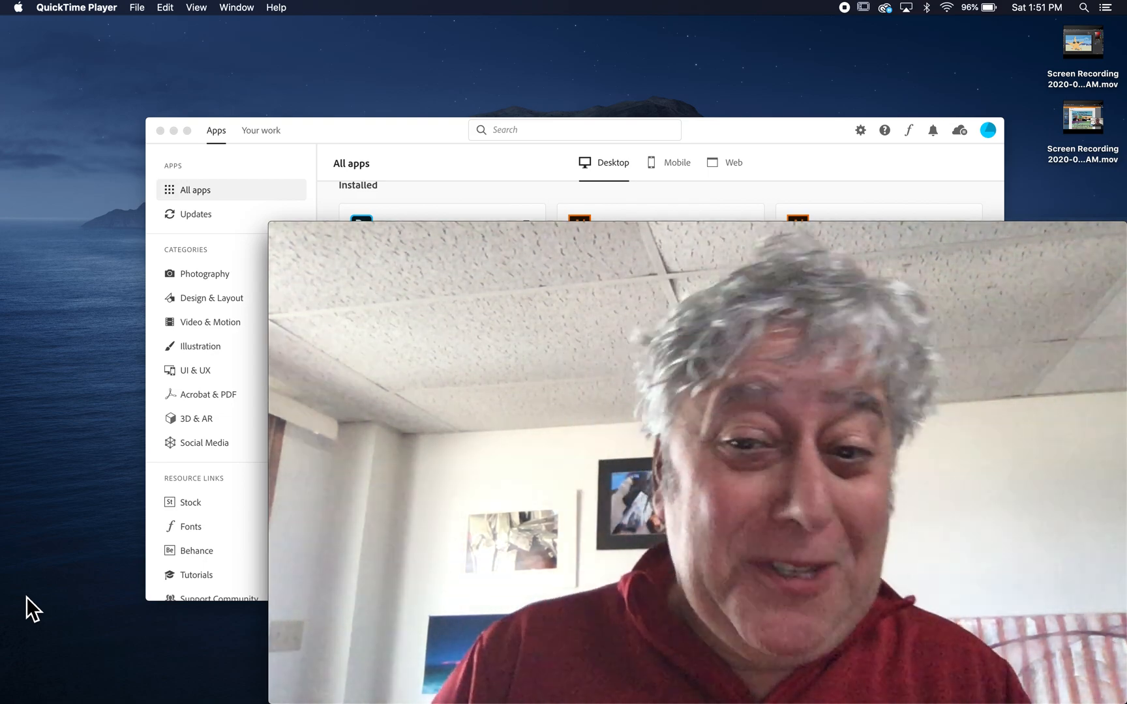
Drag the Movie Recording camera preview toward the bottom-left, uncovering the Creative Cloud app list.
mouse_move(483, 479)
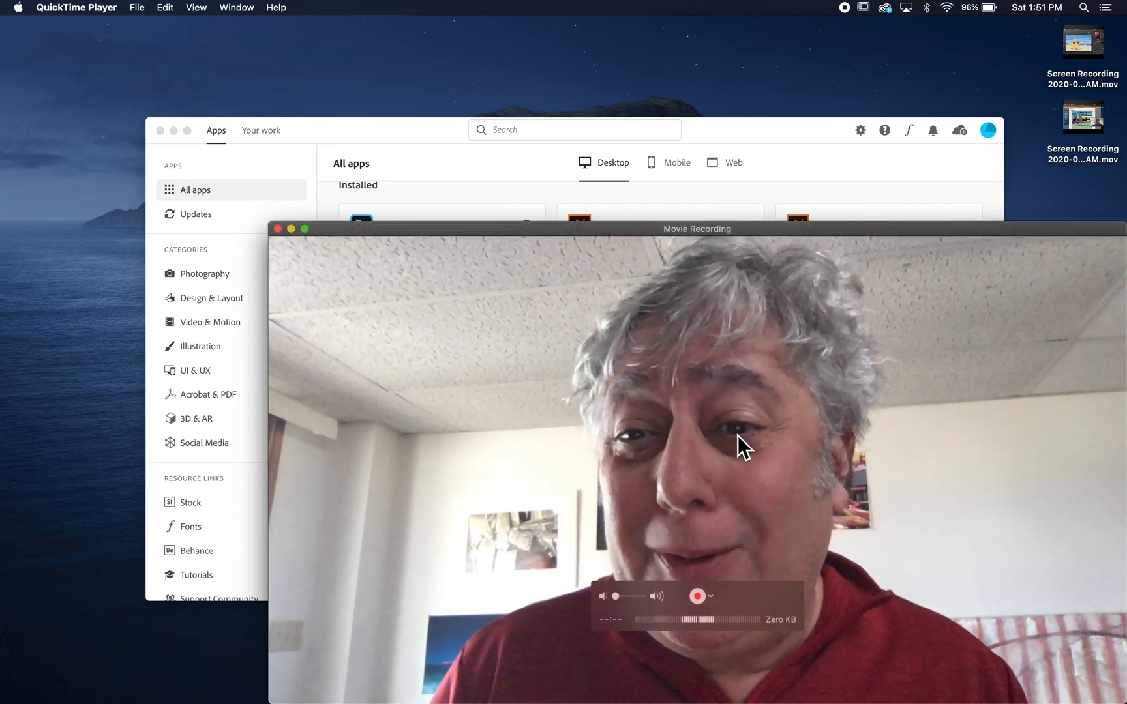
drag(1036, 229, 334, 488)
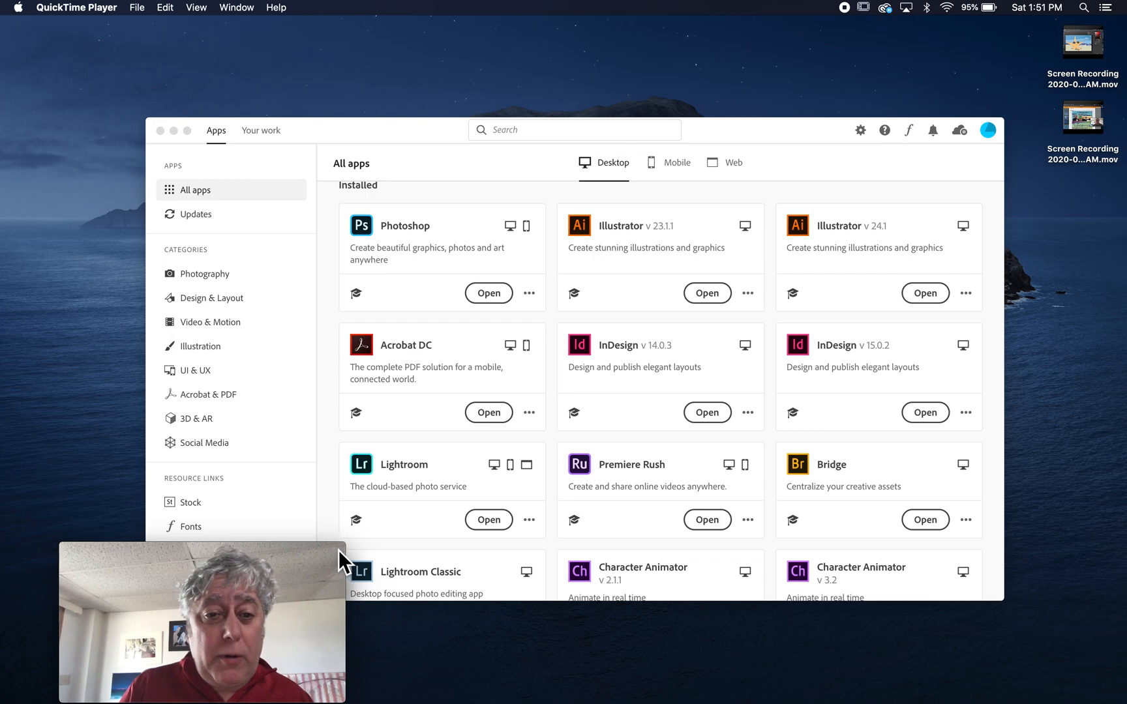
Park the camera preview in the corner and launch Lightroom from Creative Cloud's installed apps.
drag(338, 549, 277, 530)
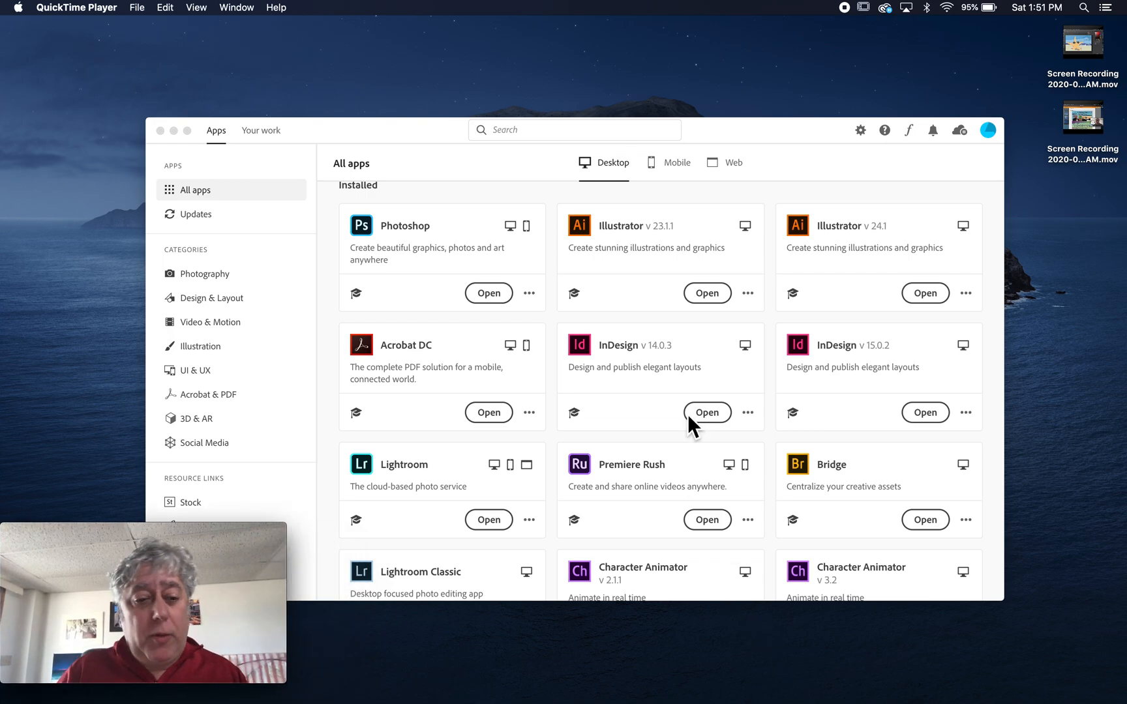
scroll(712, 317, up, 5)
scroll(712, 316, down, 8)
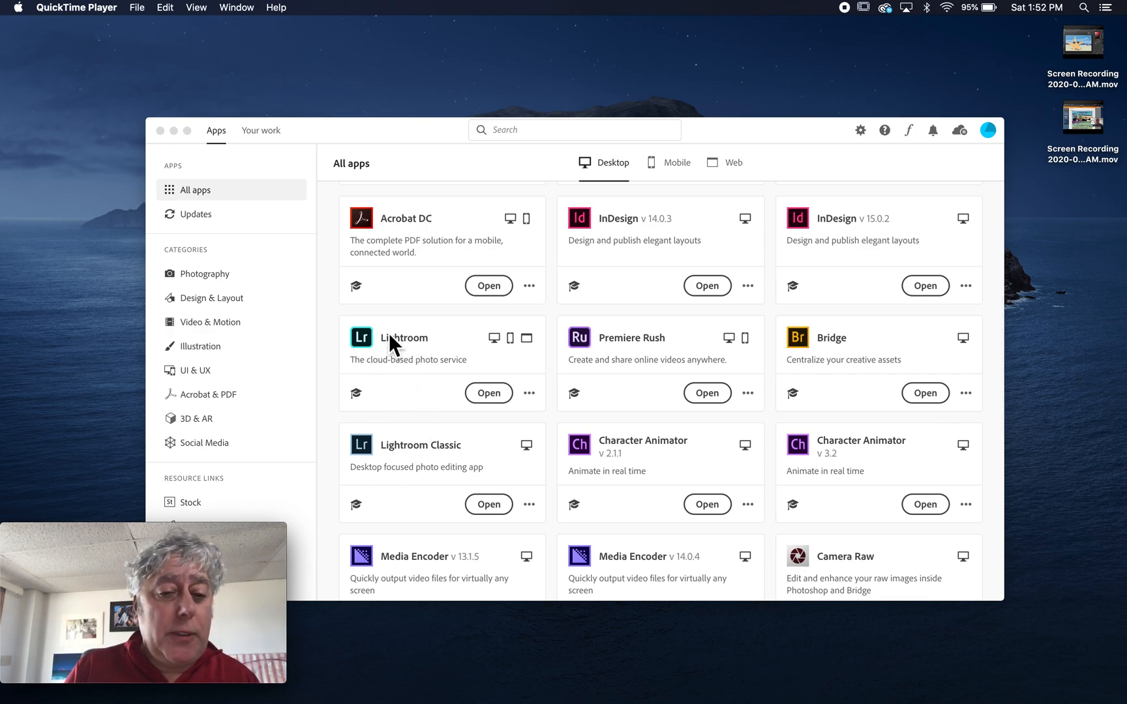
click(495, 398)
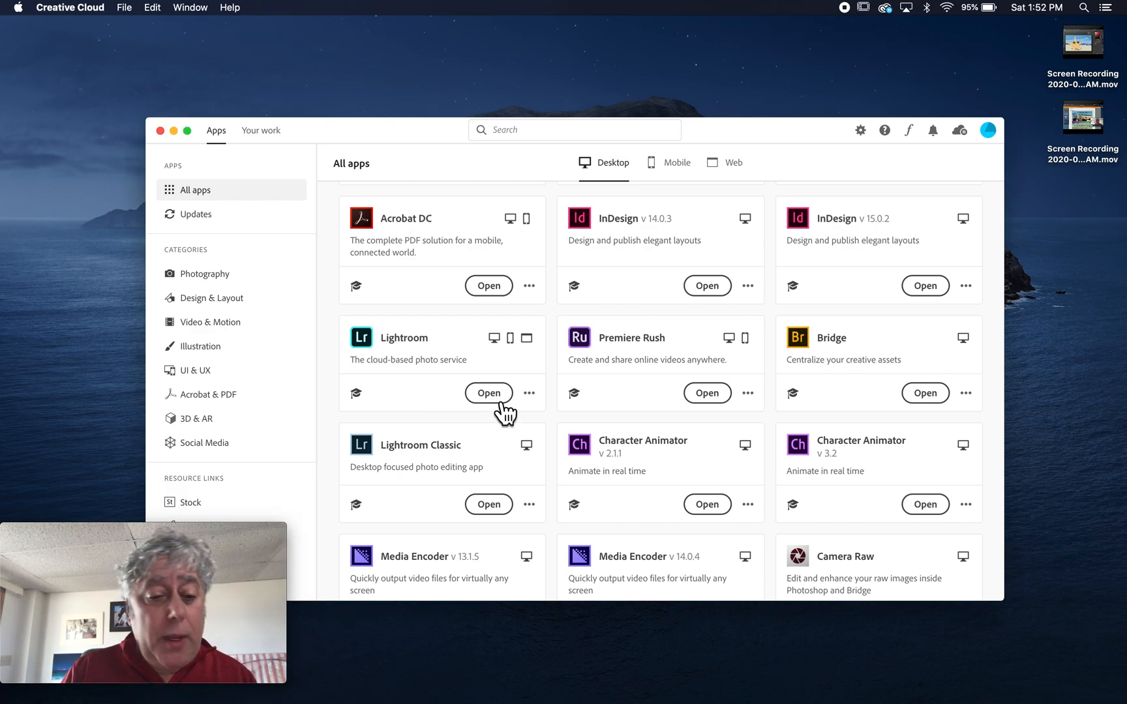
click(493, 397)
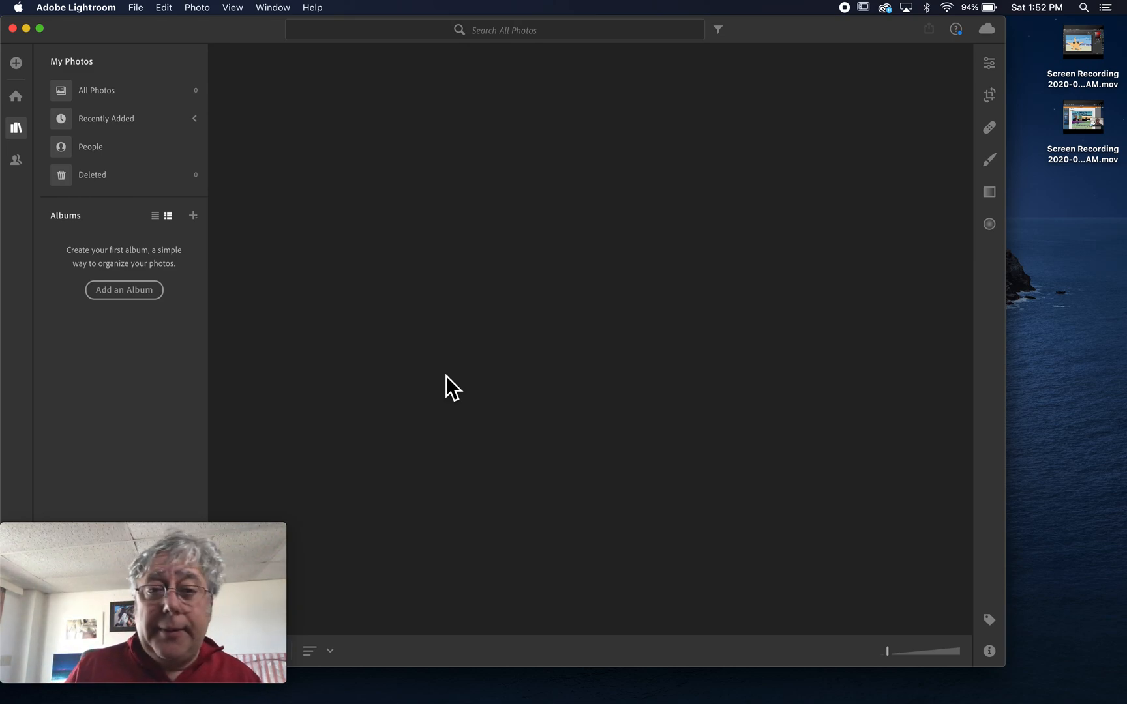
Start adding photos and open the TM folder.
click(16, 62)
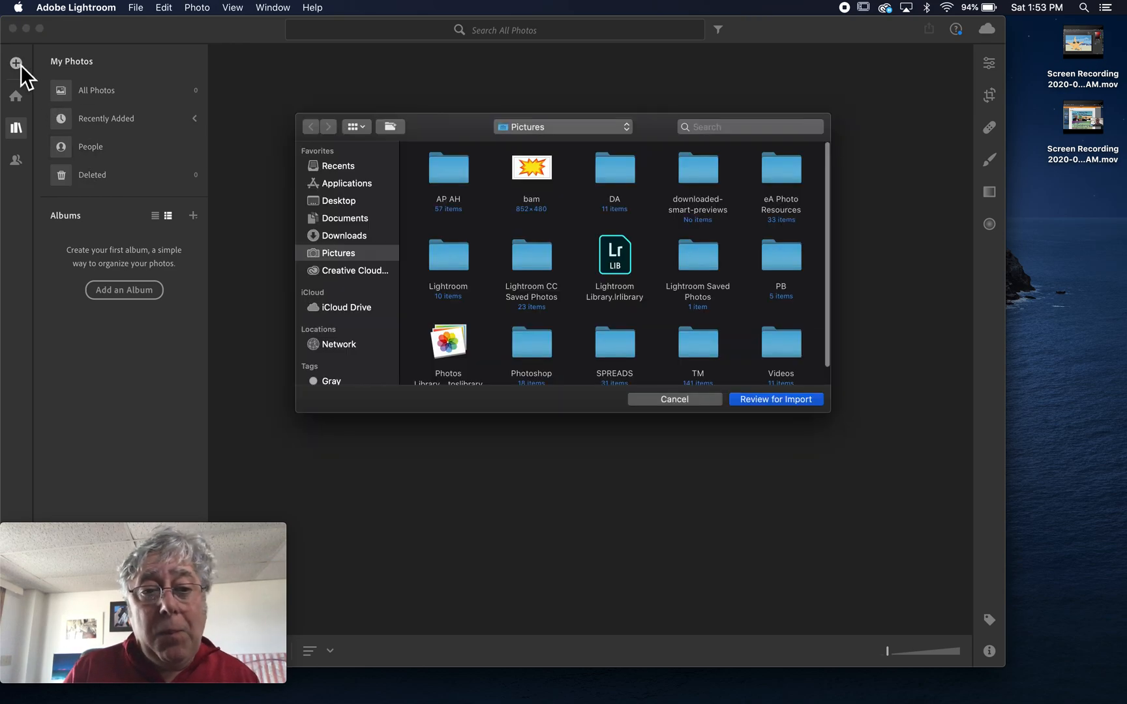
scroll(523, 223, down, 1)
double_click(700, 318)
scroll(701, 318, down, 3)
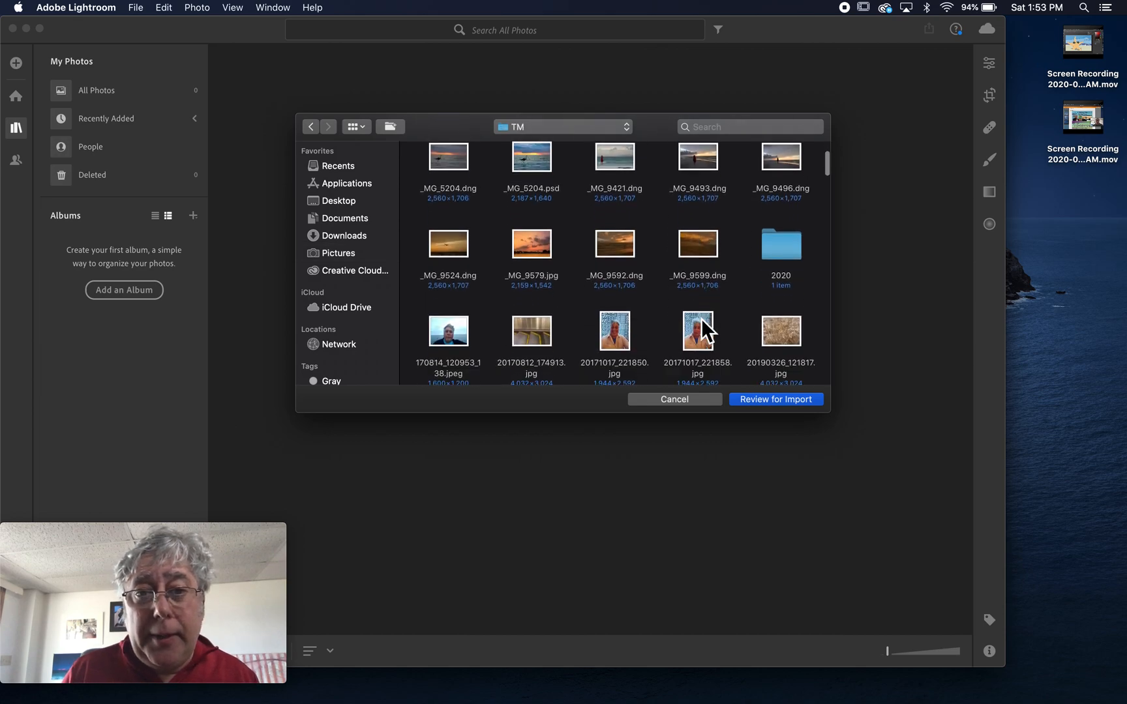
scroll(701, 318, up, 3)
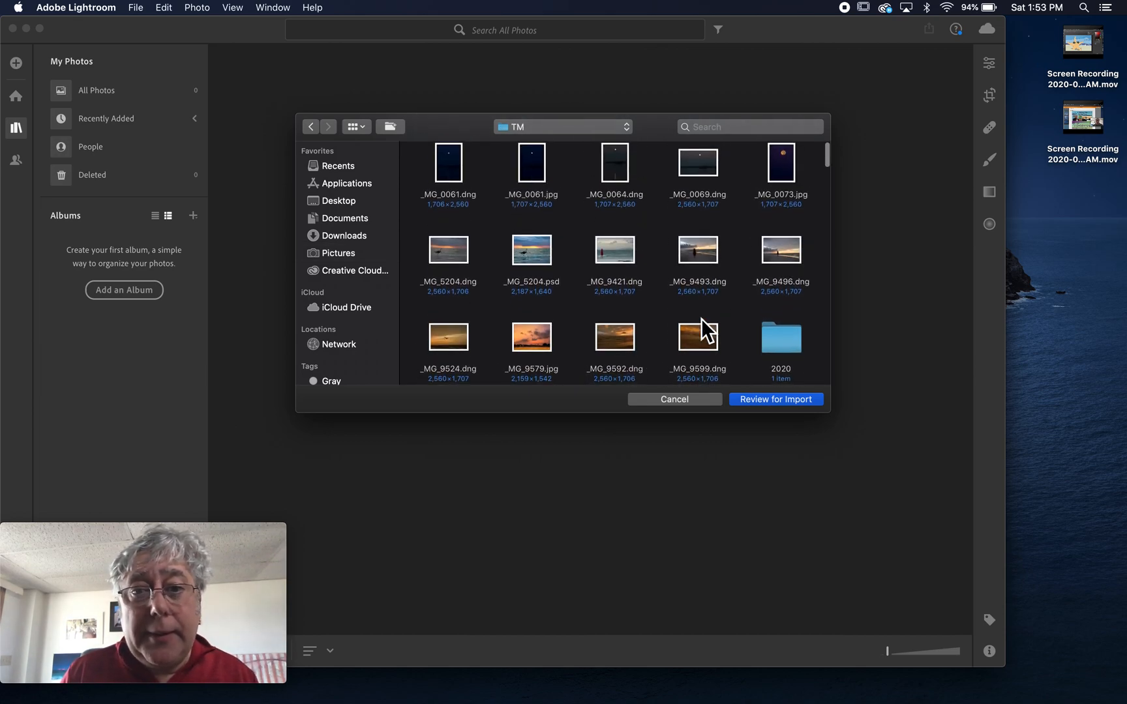
scroll(701, 317, down, 3)
scroll(701, 317, down, 4)
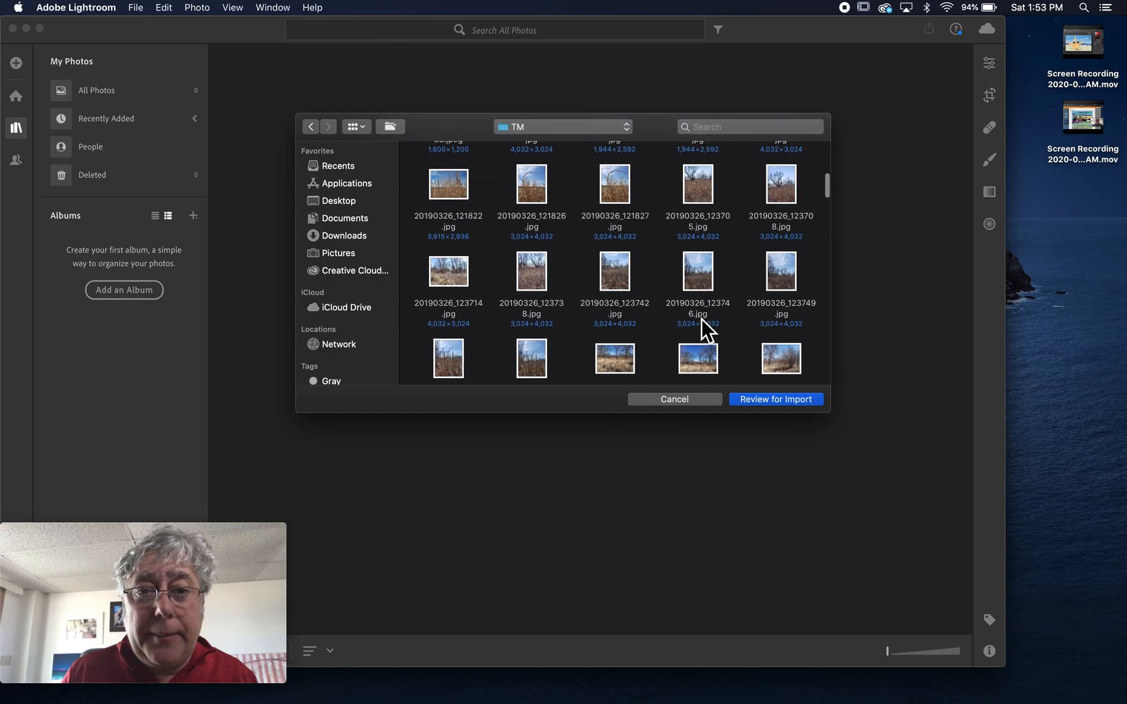
scroll(701, 317, down, 1)
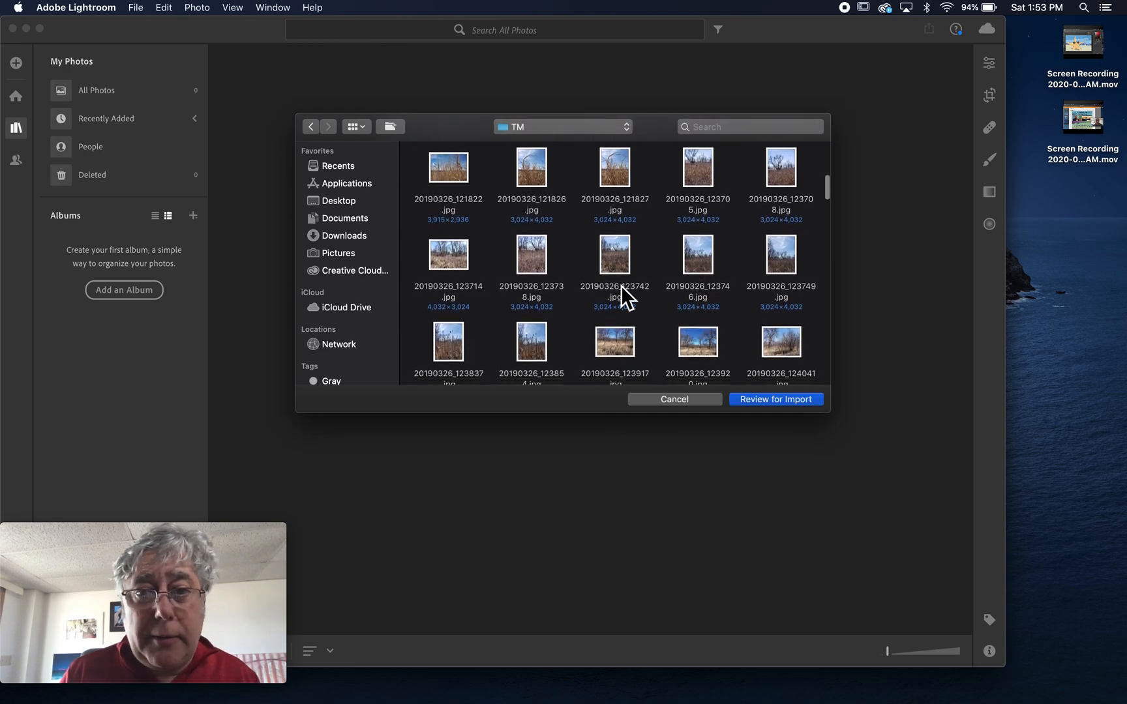
Select photos 20190326_121822 through 20190326_124041 and send them to import review.
click(456, 167)
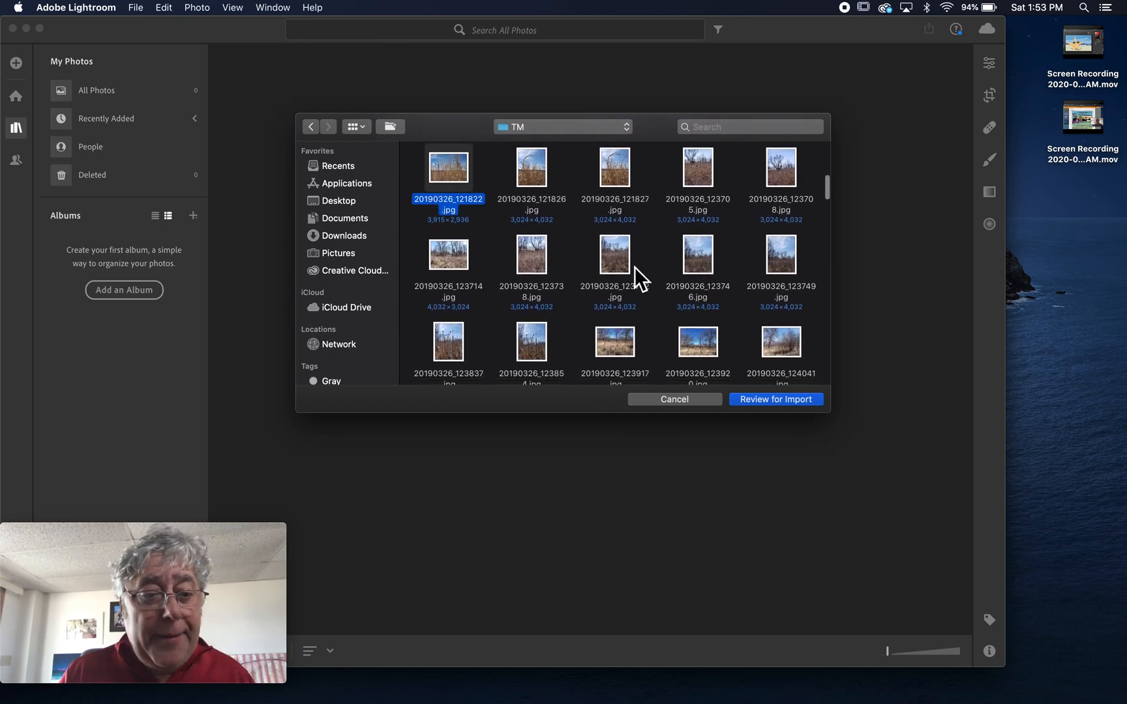
scroll(635, 274, down, 2)
scroll(635, 267, up, 1)
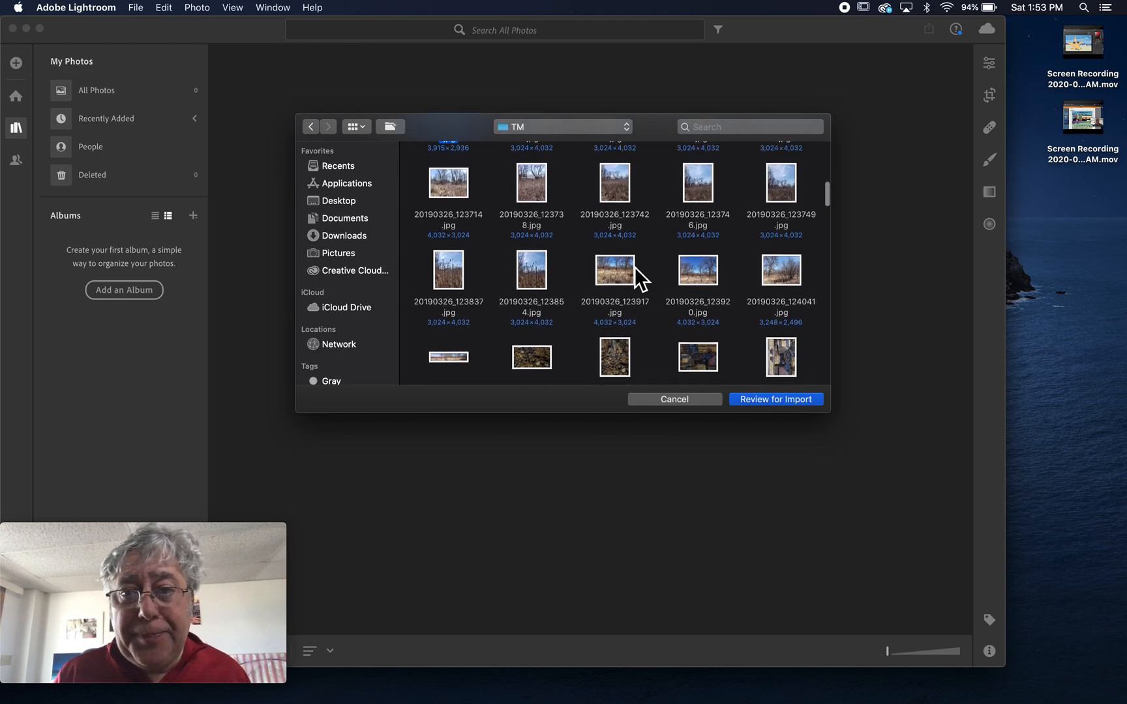
super+click(782, 274)
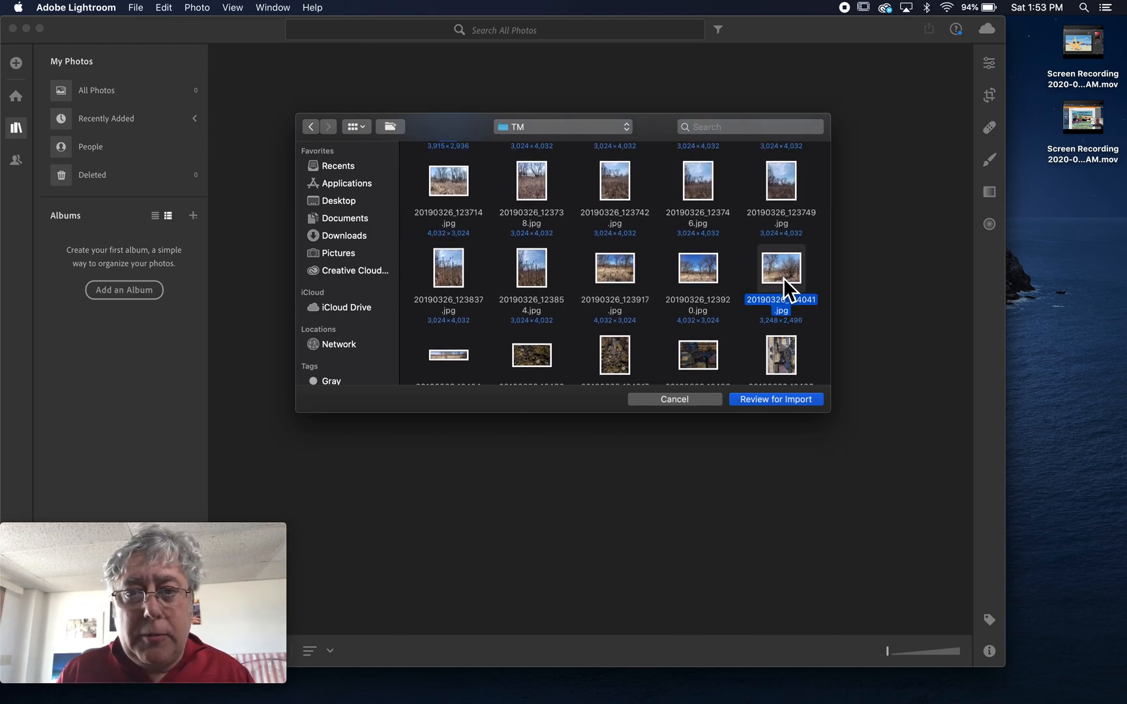
scroll(643, 259, up, 2)
drag(419, 169, 813, 369)
scroll(782, 381, down, 2)
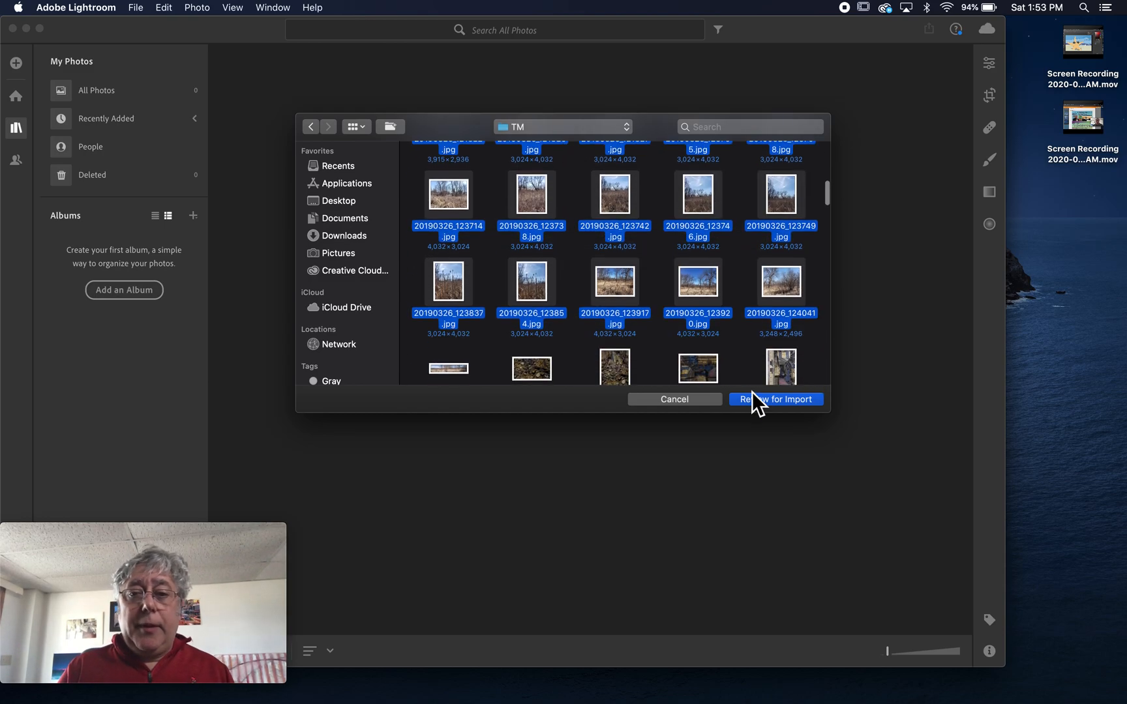
click(766, 403)
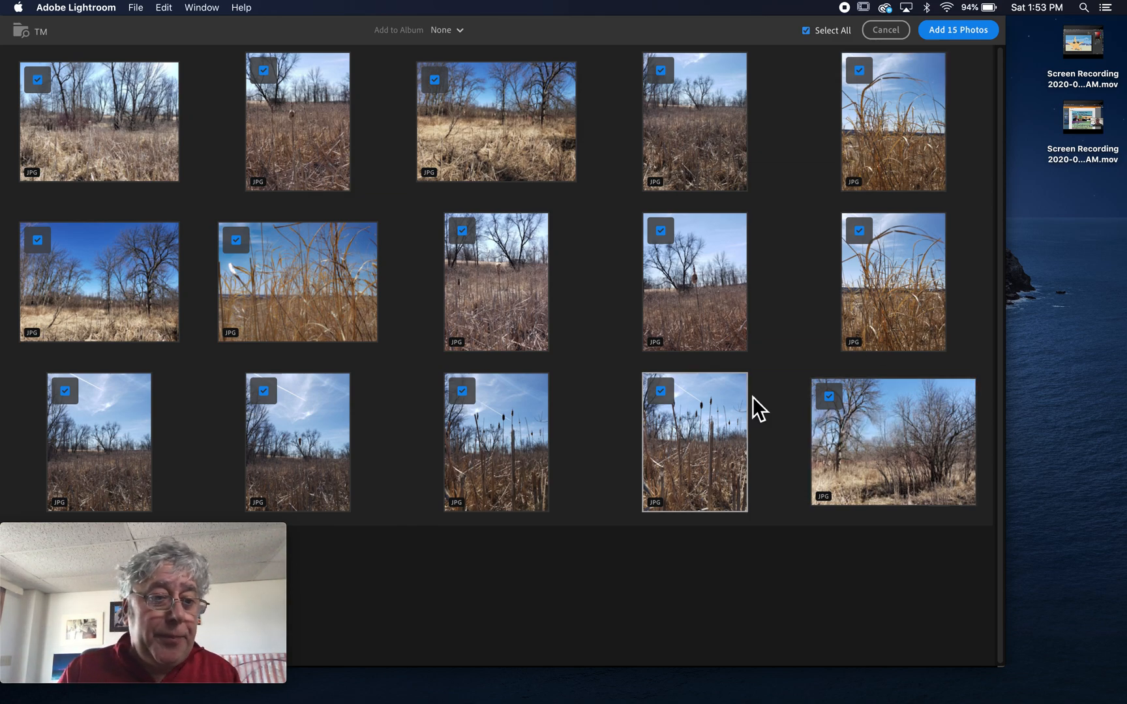
Add all 15 reviewed marsh photos to the library.
click(957, 34)
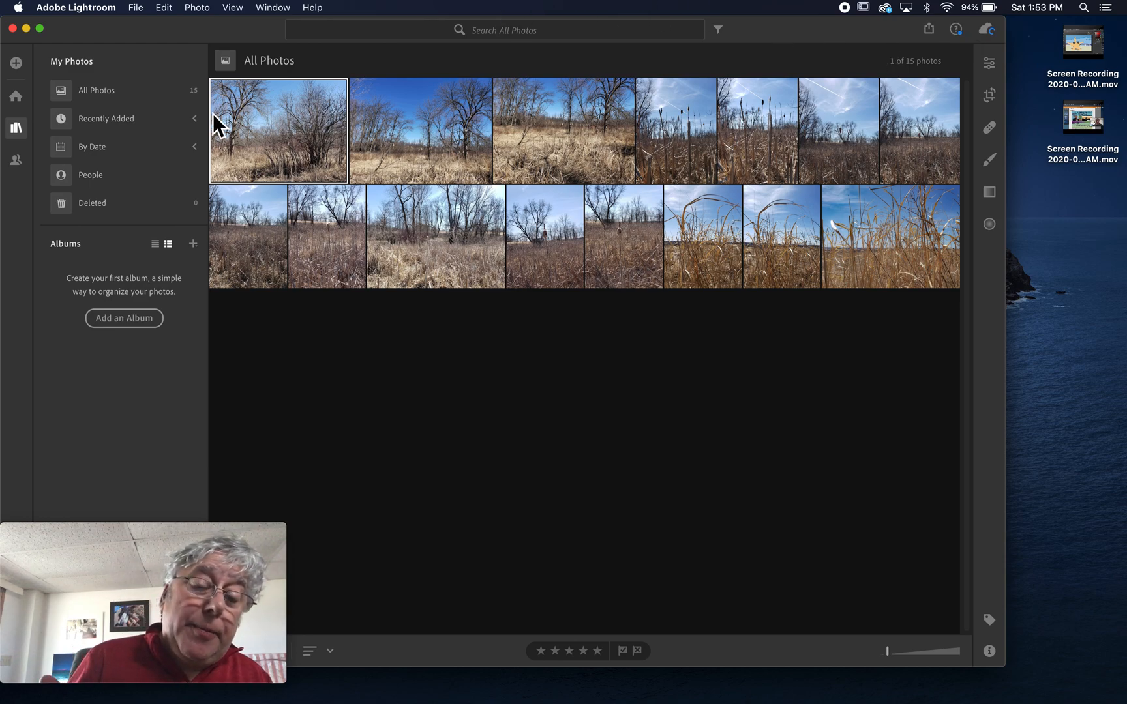
key(Escape)
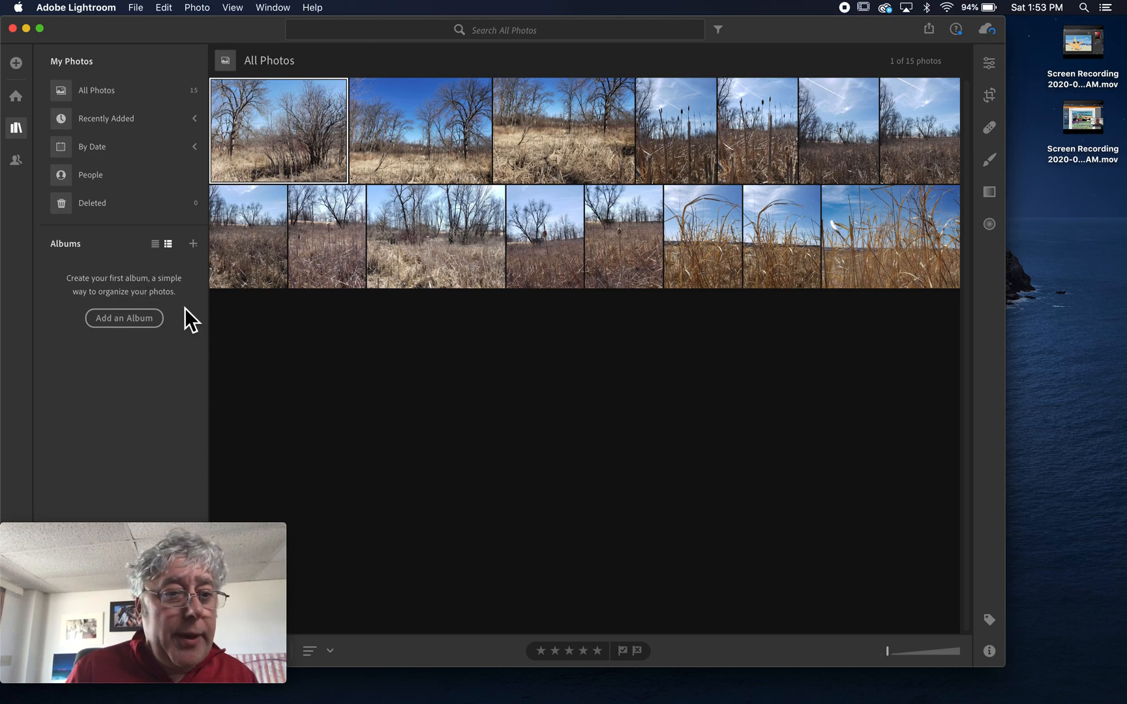
Create an album named 'Retzer Nature Center' that includes the selected first photo.
click(120, 324)
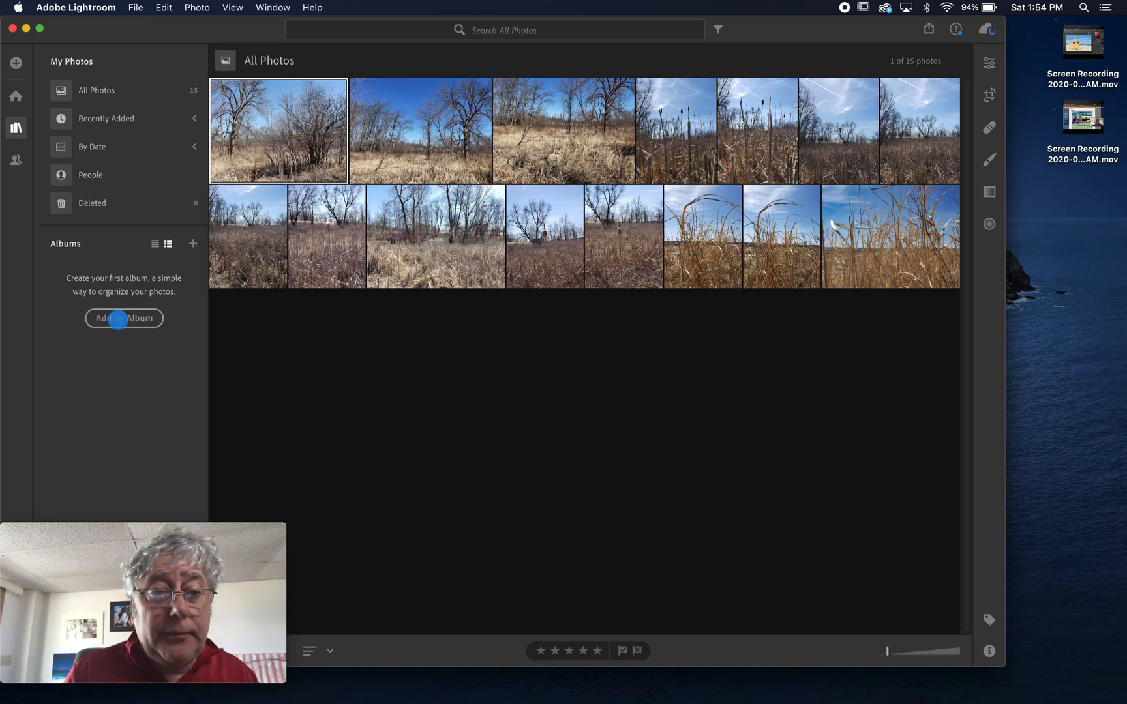
click(193, 244)
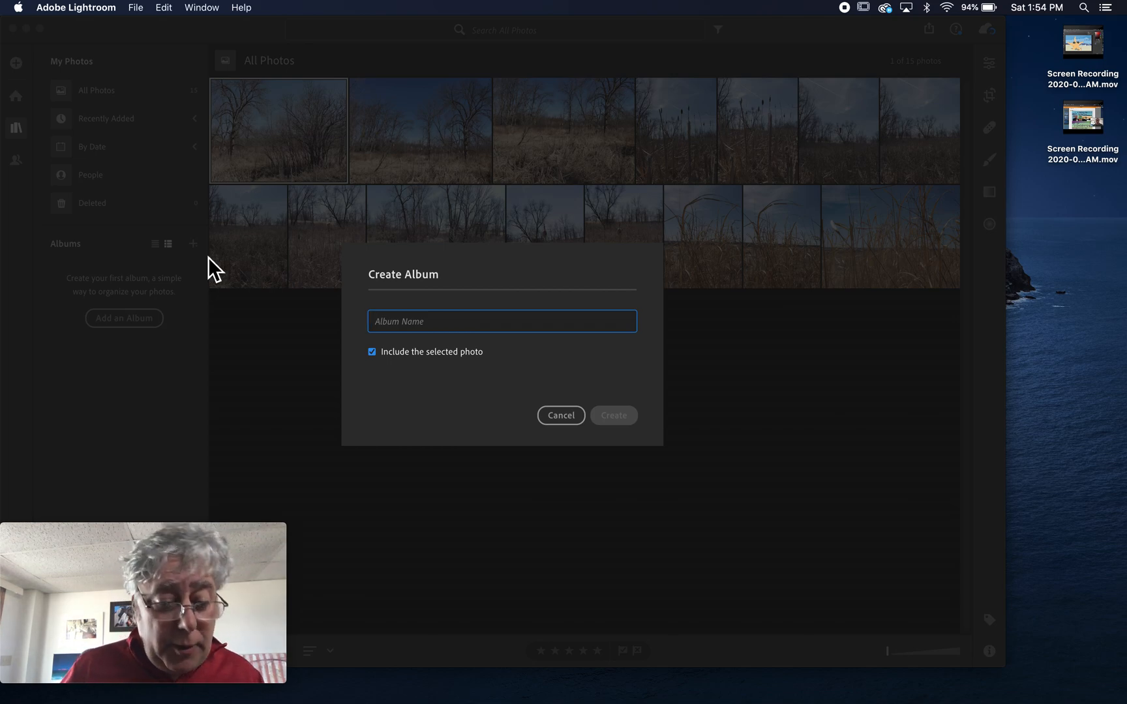
text(Ret)
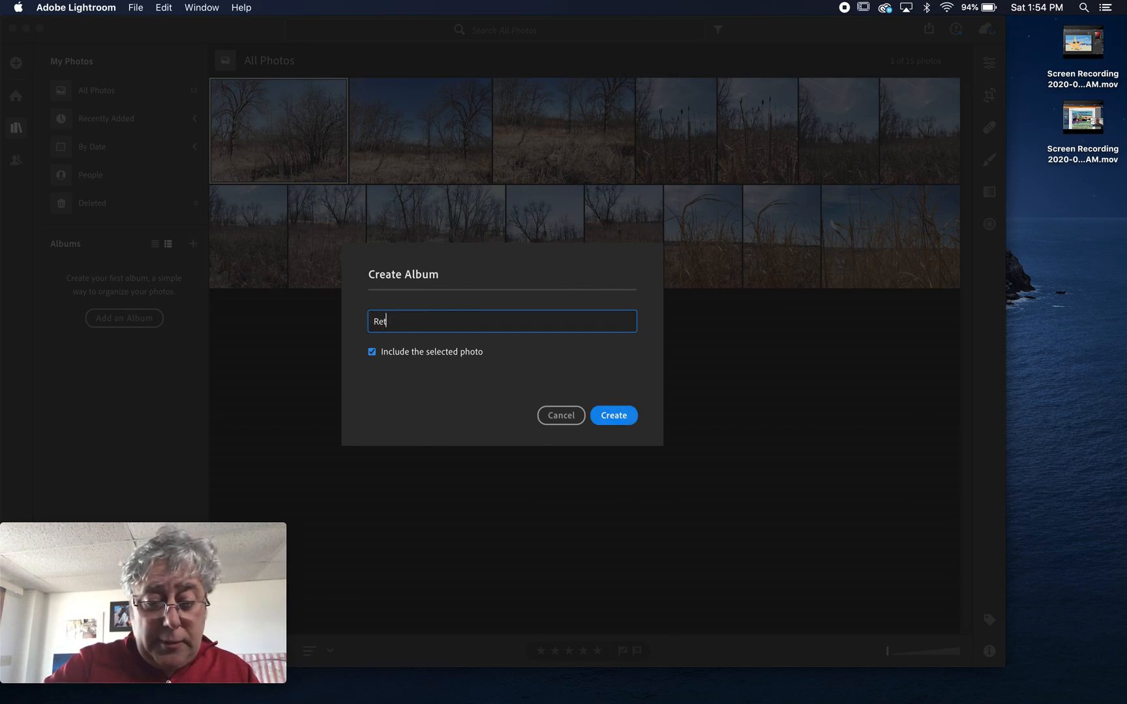
text(ze)
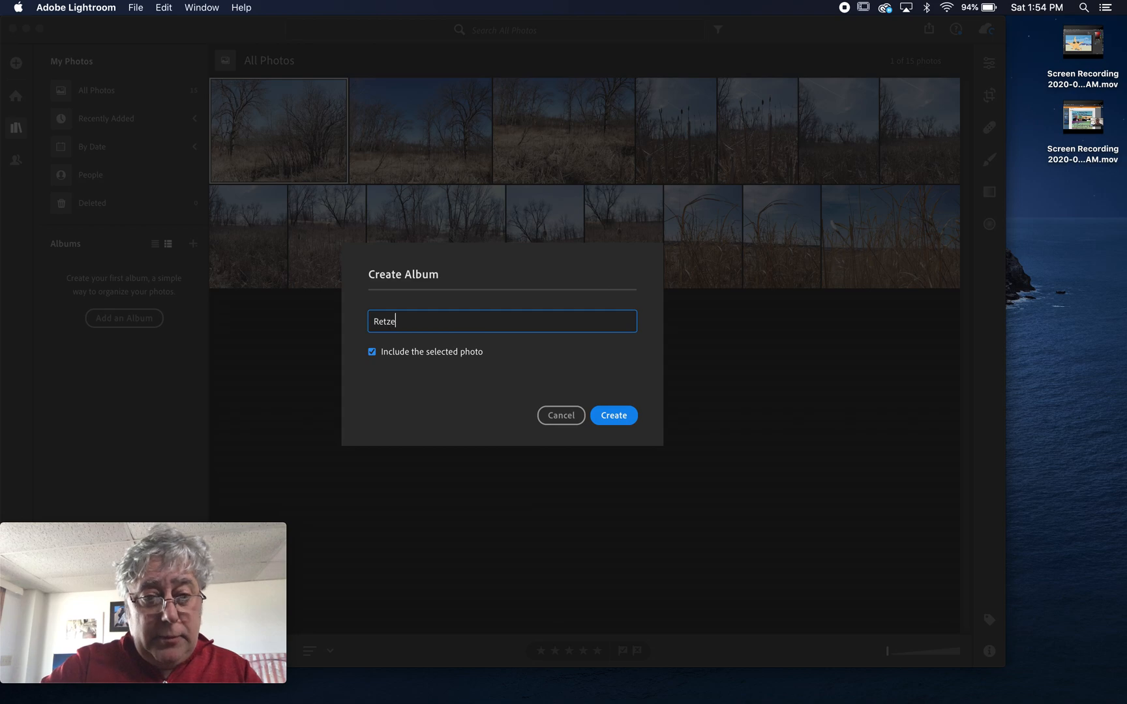
text(r Nature Center)
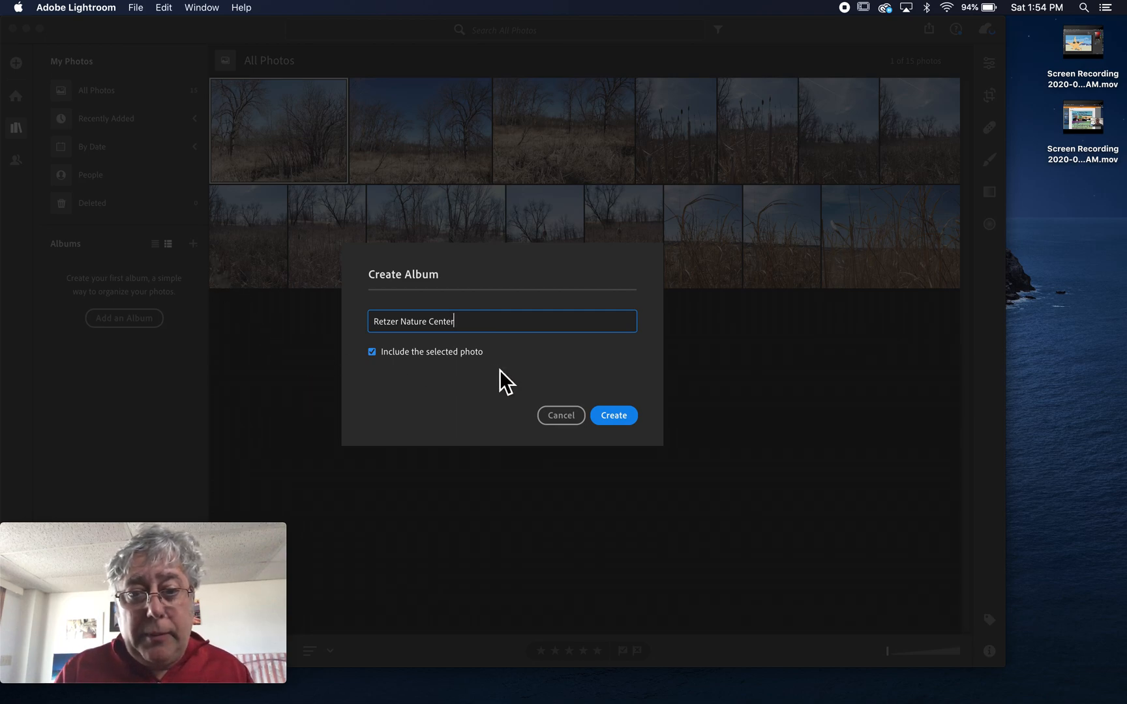
click(629, 415)
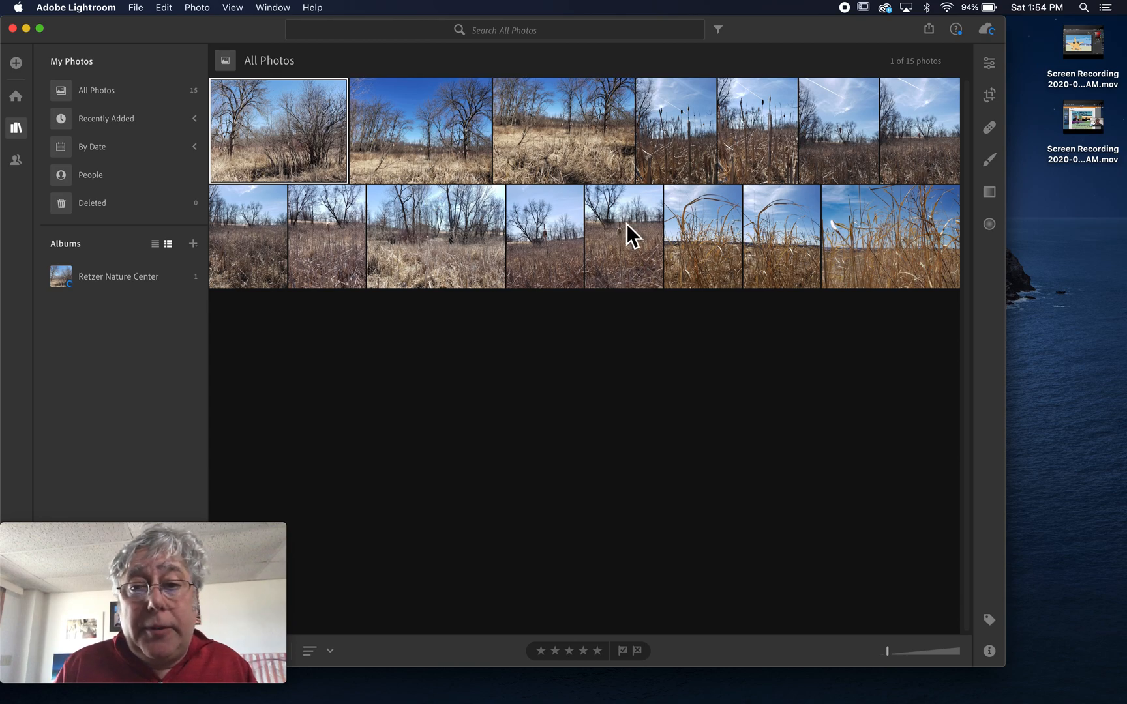
click(449, 144)
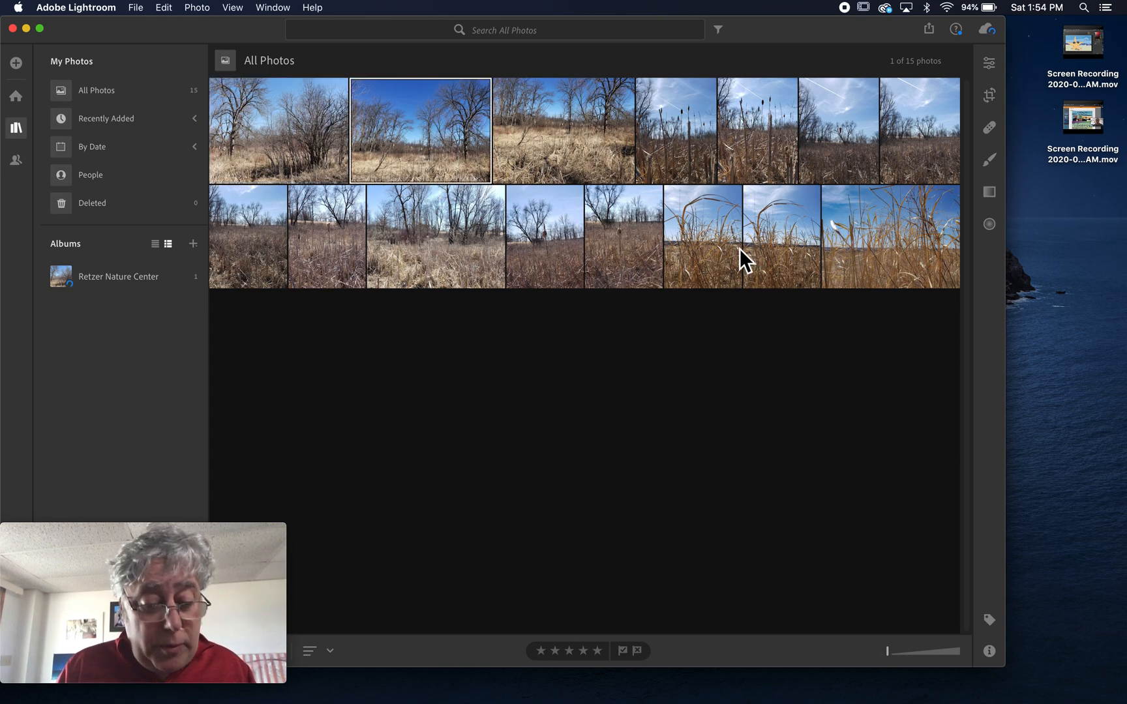
key(t)
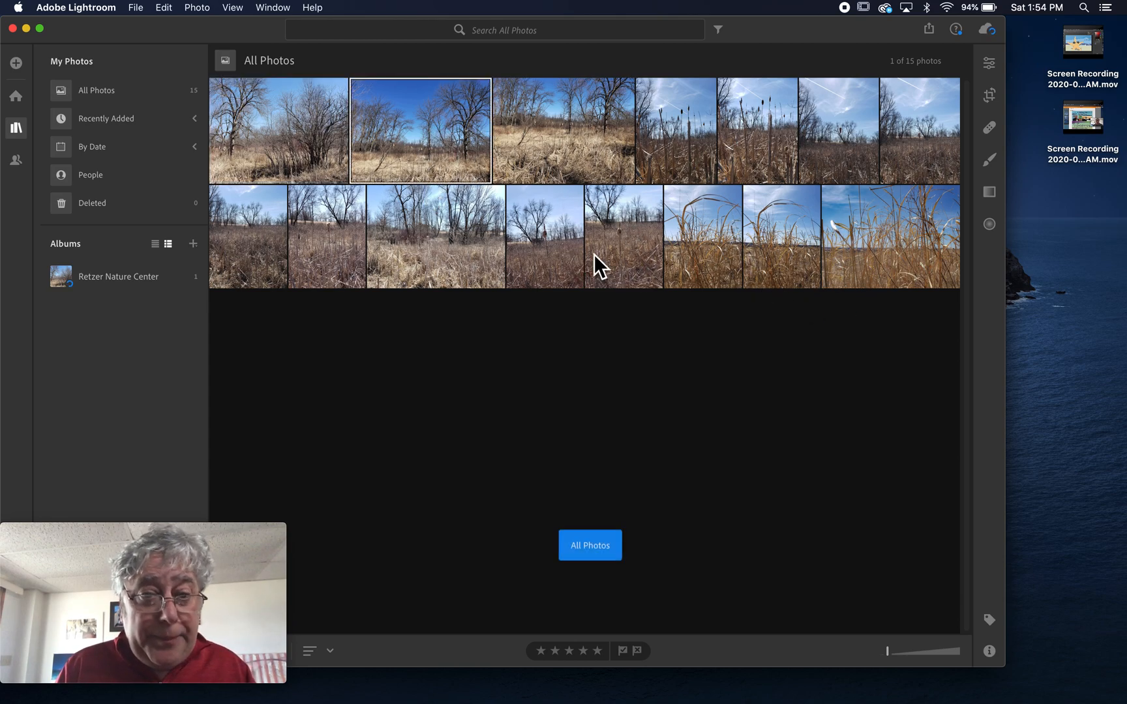
shift+click(895, 264)
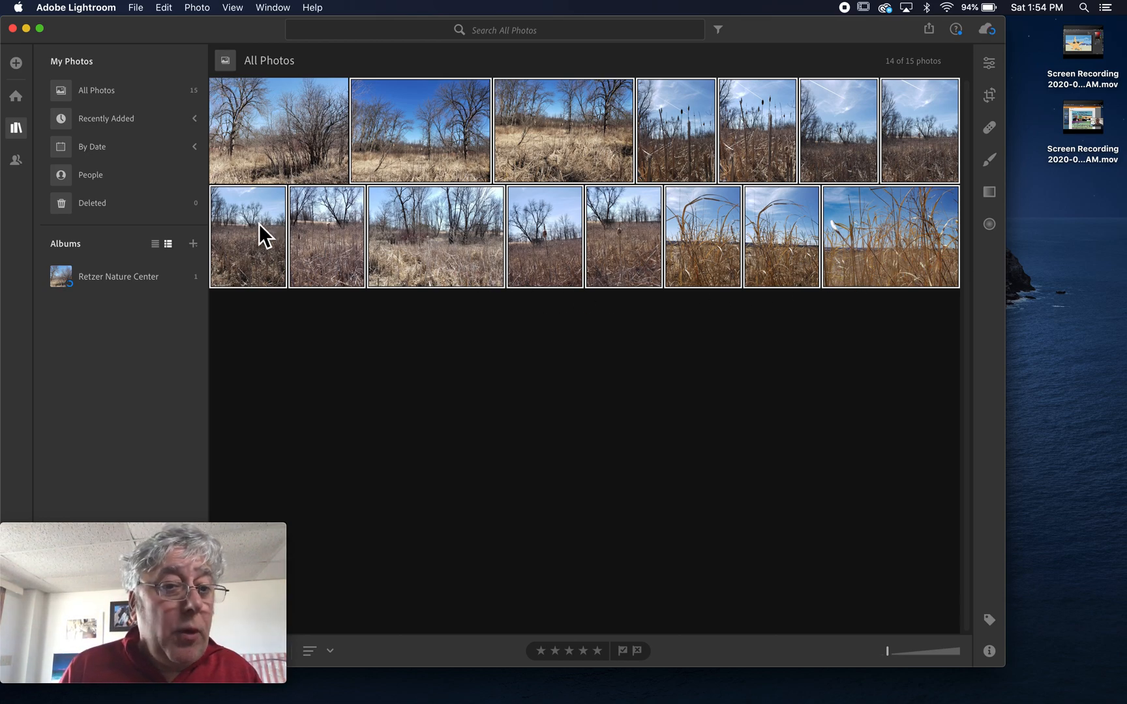
drag(259, 223, 96, 271)
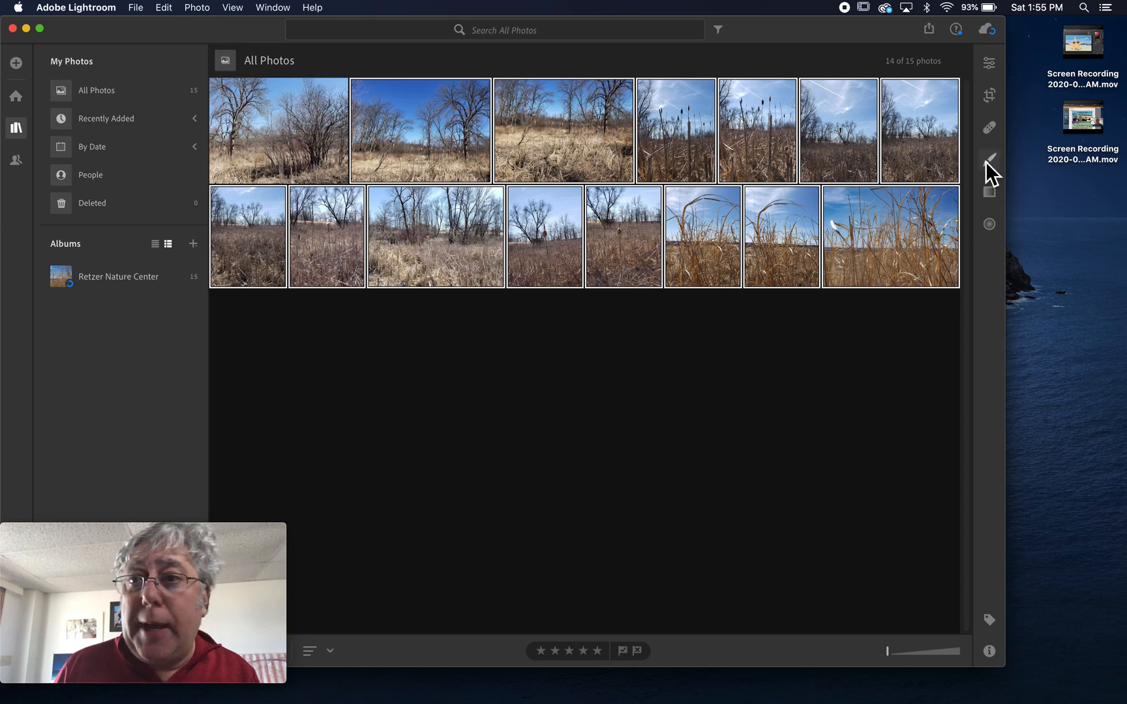
Look through the bare-tree photo's Edit panel down to Detail and Optics, then return to the grid.
click(993, 65)
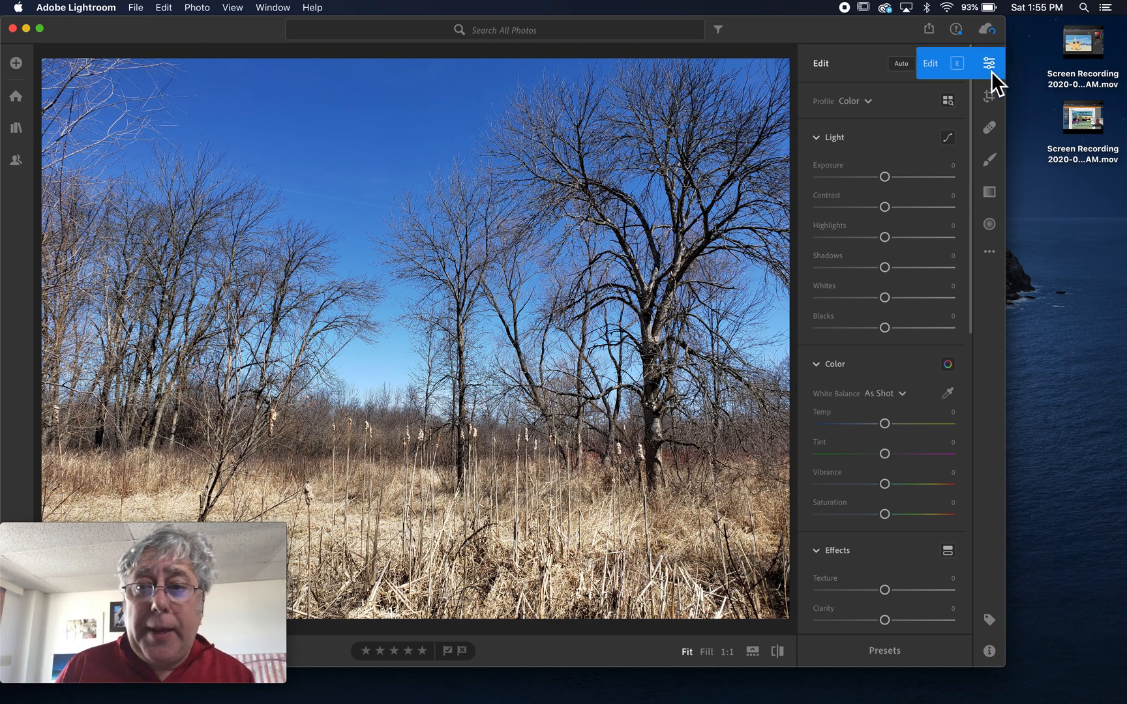
scroll(867, 326, down, 10)
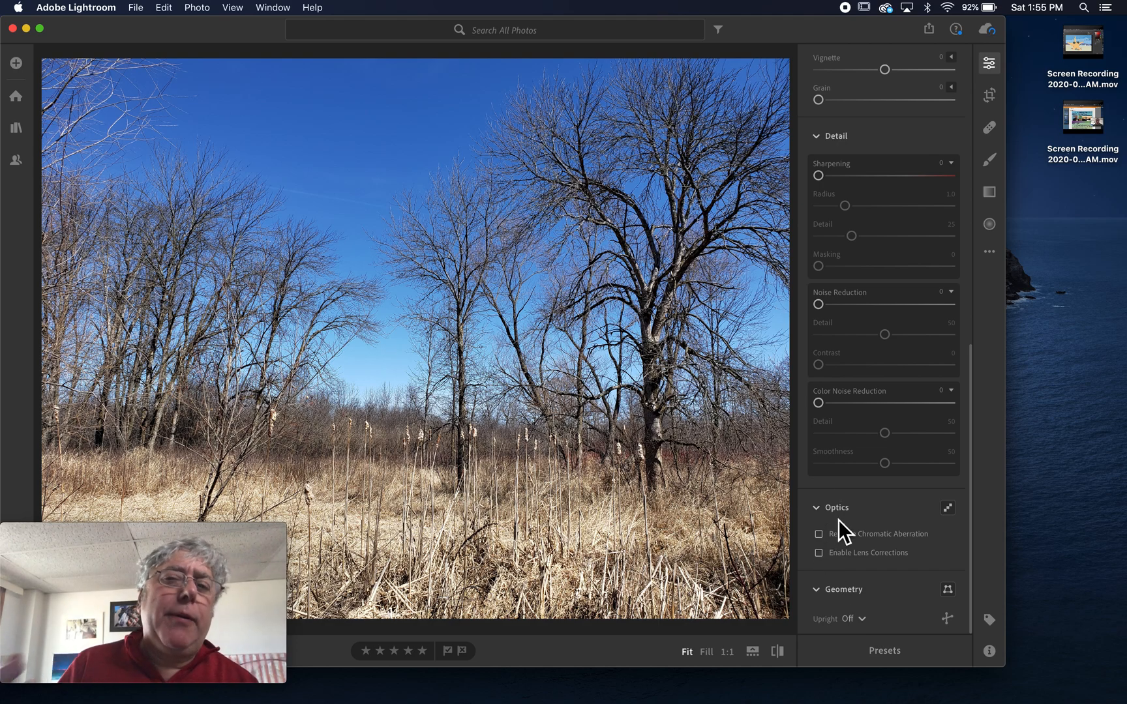
key(g)
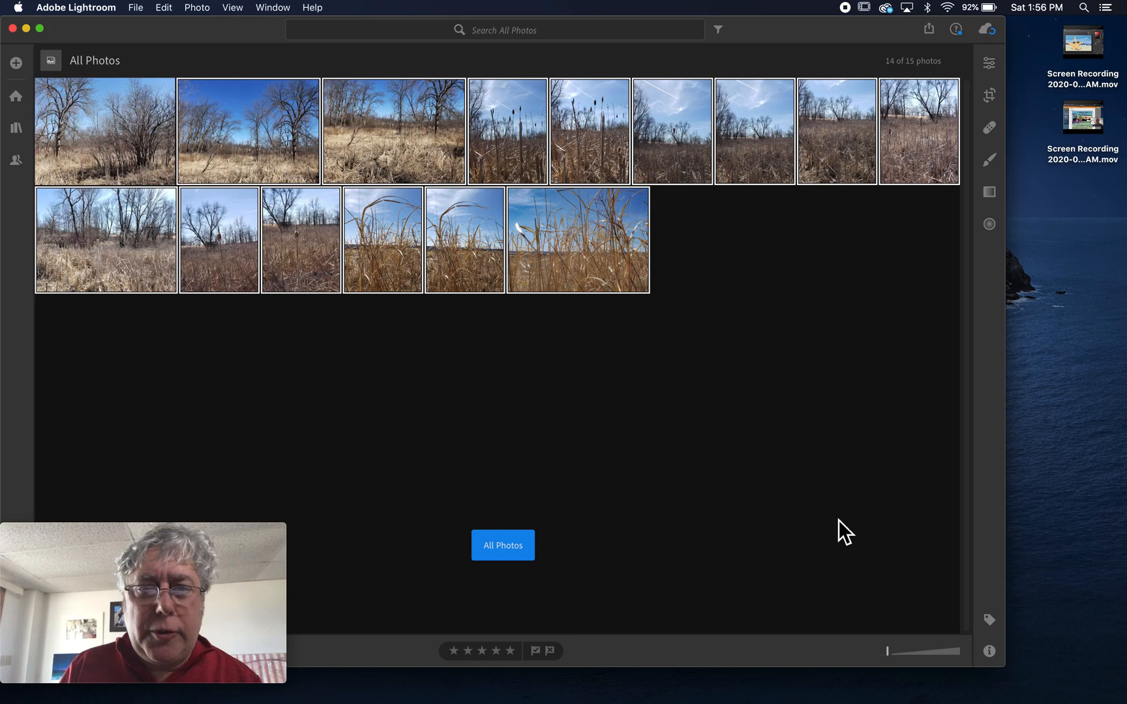
Switch back and forth between the photo's Edit panel and the All Photos grid.
click(988, 63)
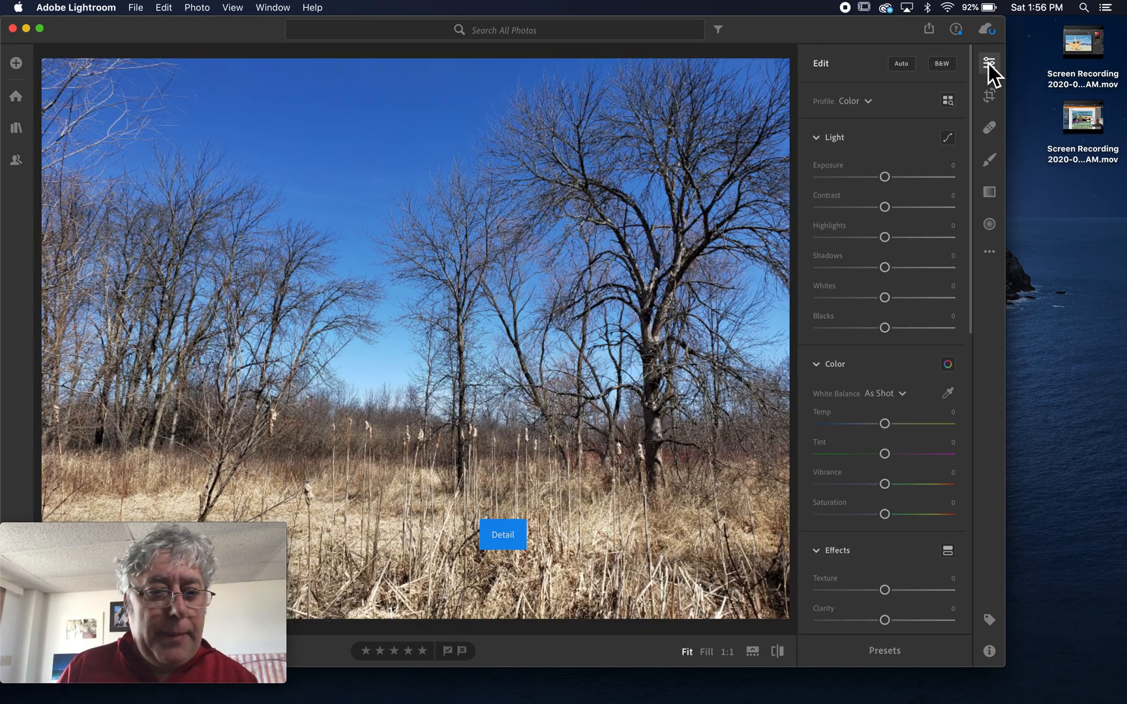
scroll(943, 478, down, 10)
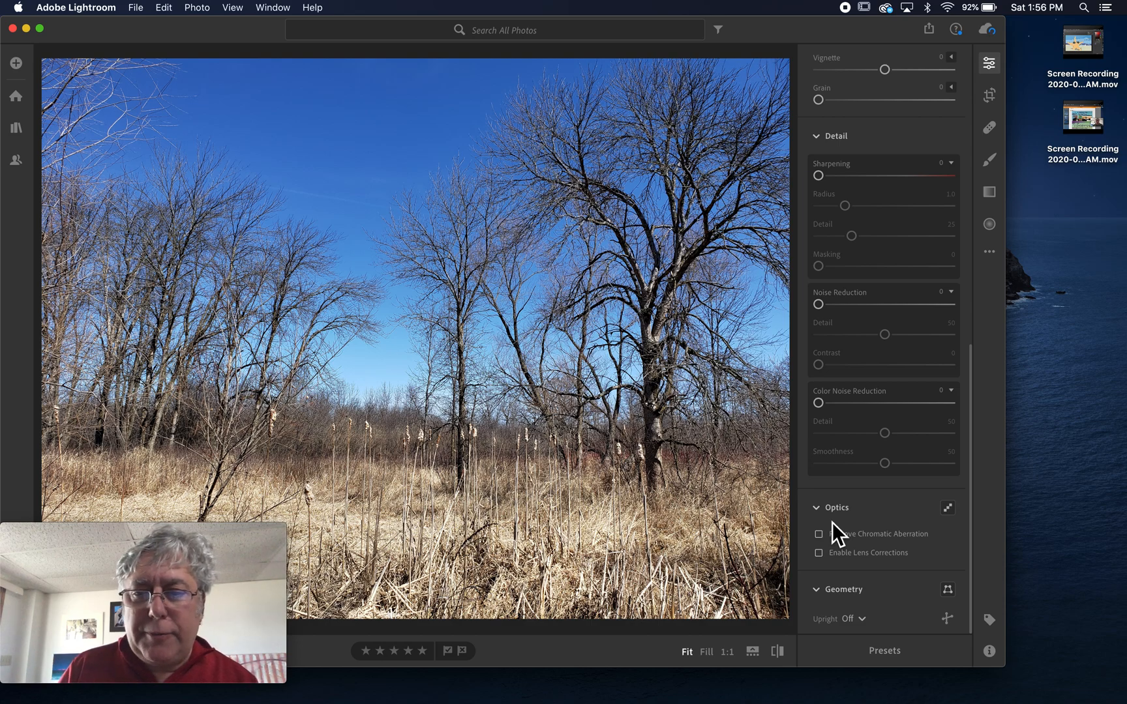
scroll(832, 522, up, 5)
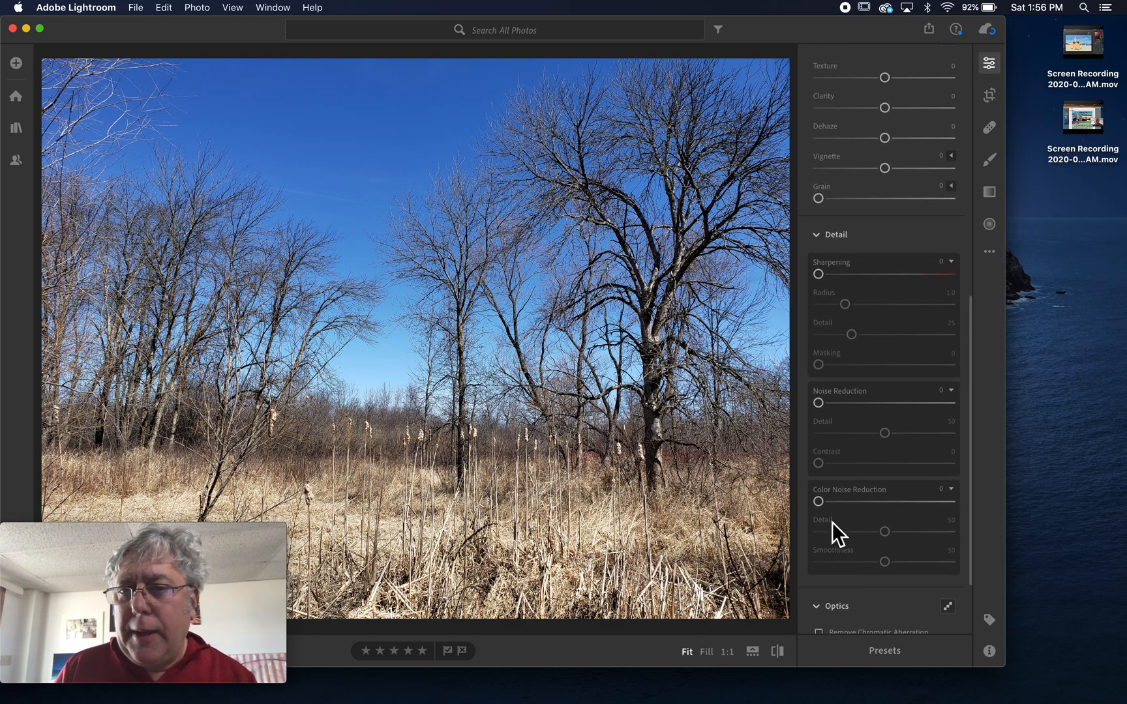
key(g)
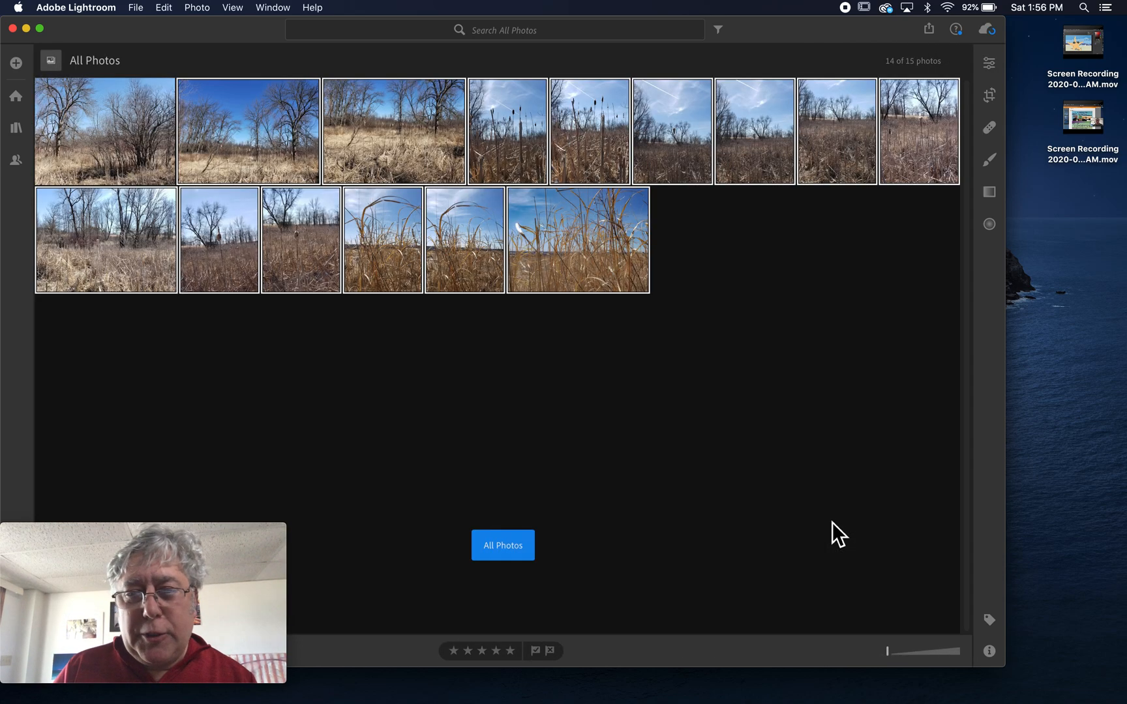
click(989, 63)
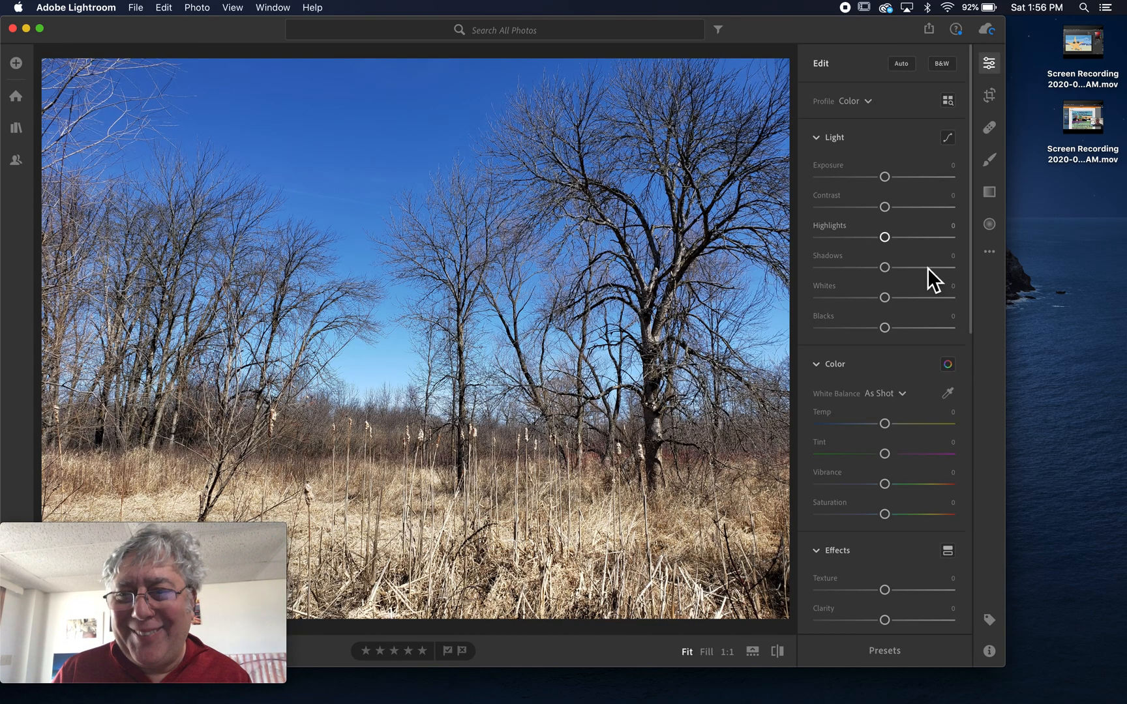
key(g)
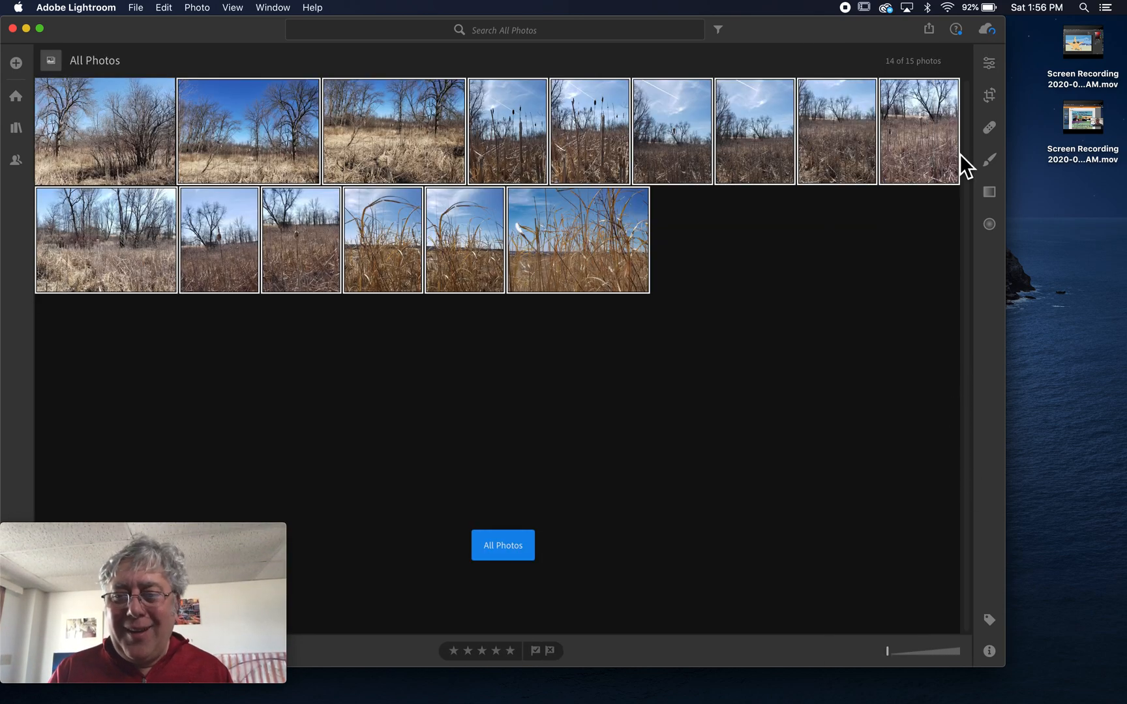
click(989, 63)
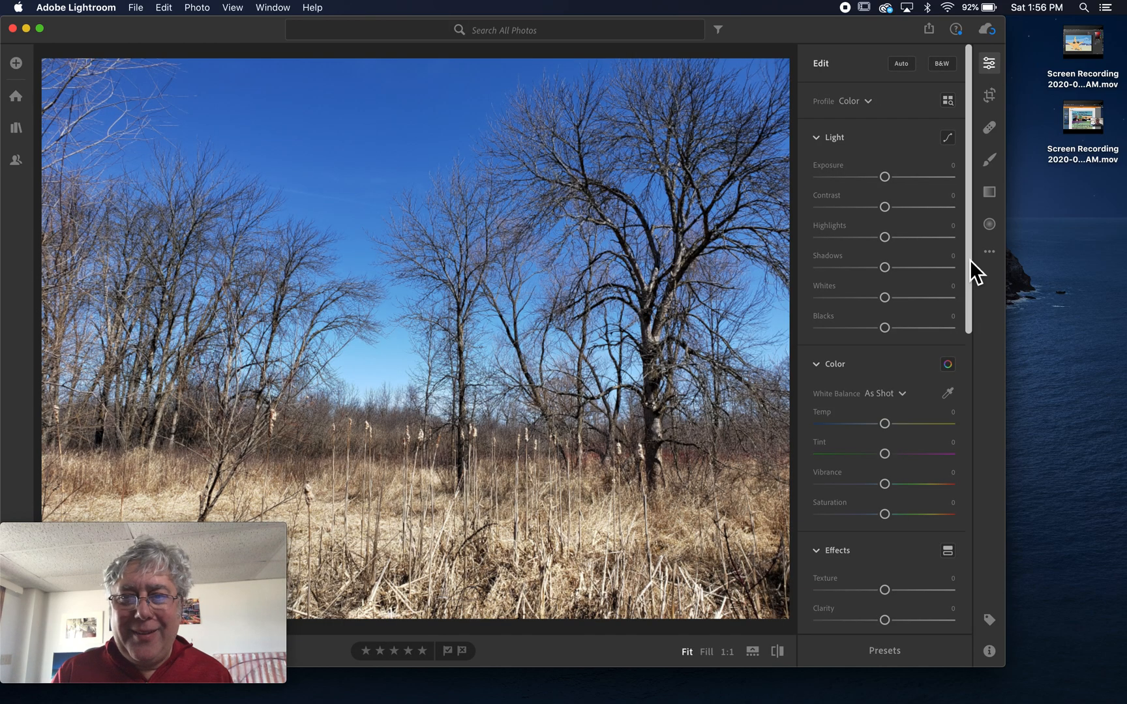
key(g)
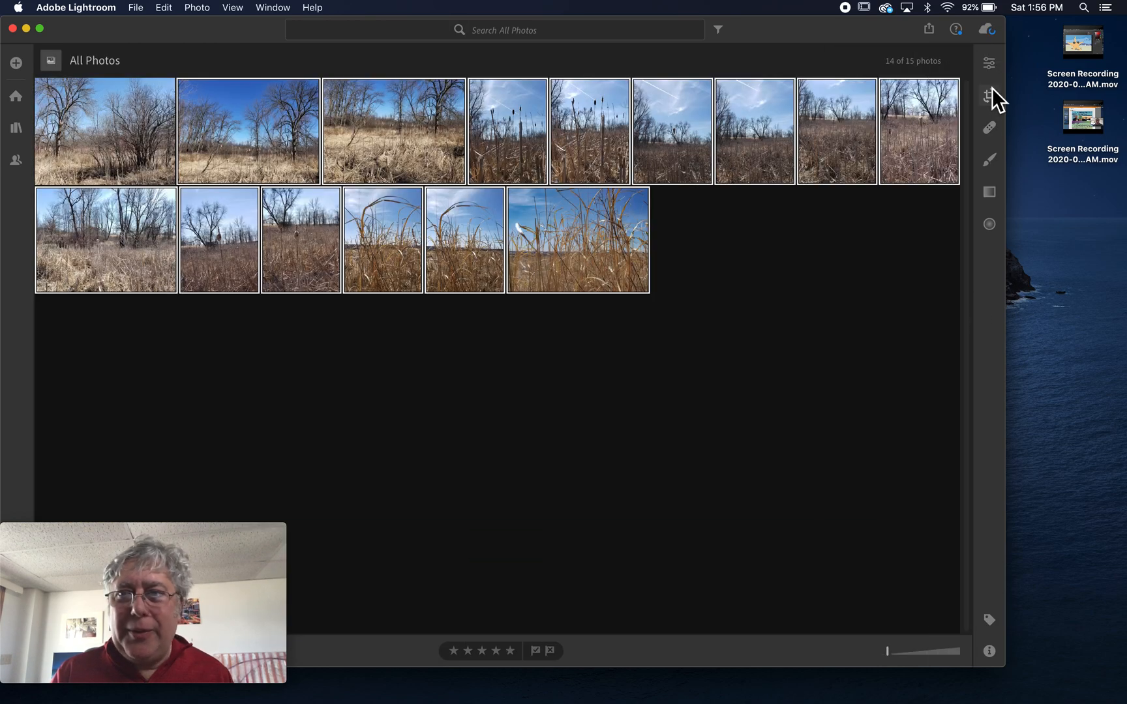
Make Lightroom full screen, deselect all, and open the first bare-tree photo for editing.
click(40, 29)
click(233, 305)
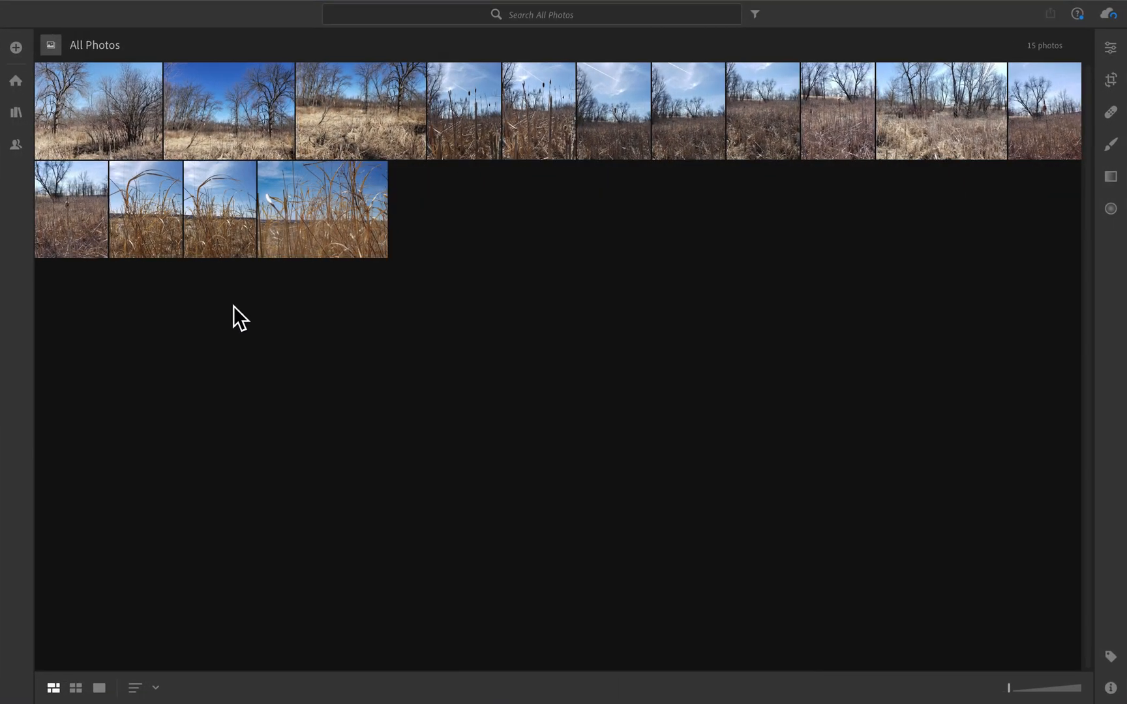
click(17, 82)
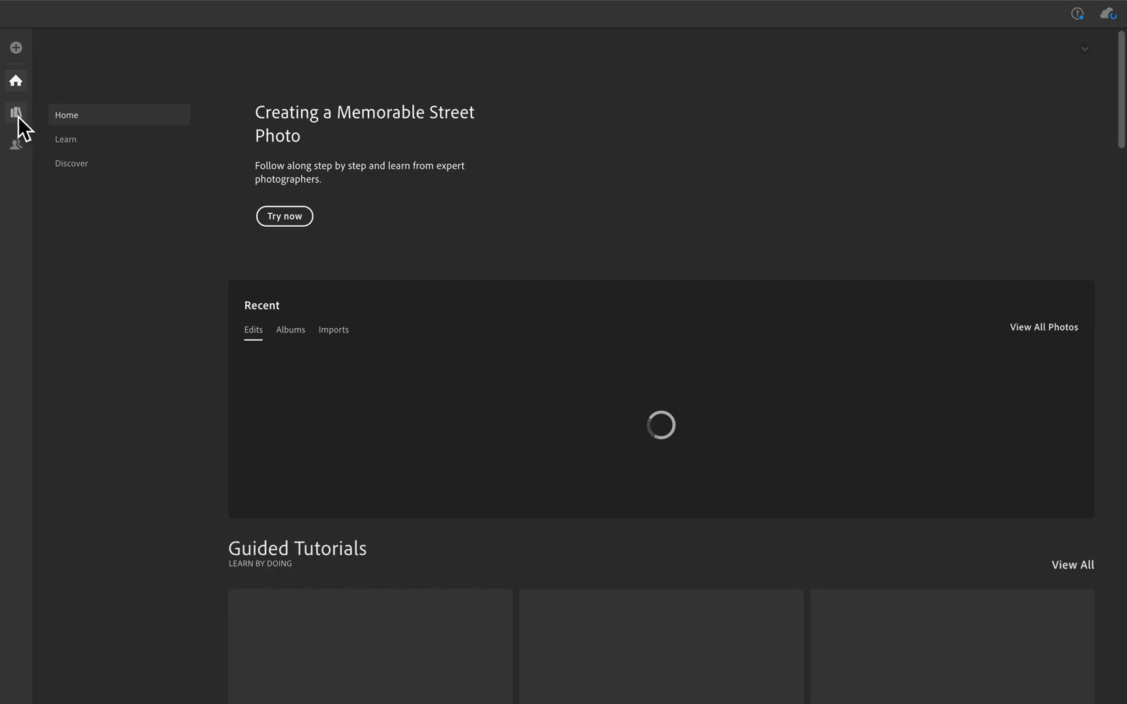
click(15, 79)
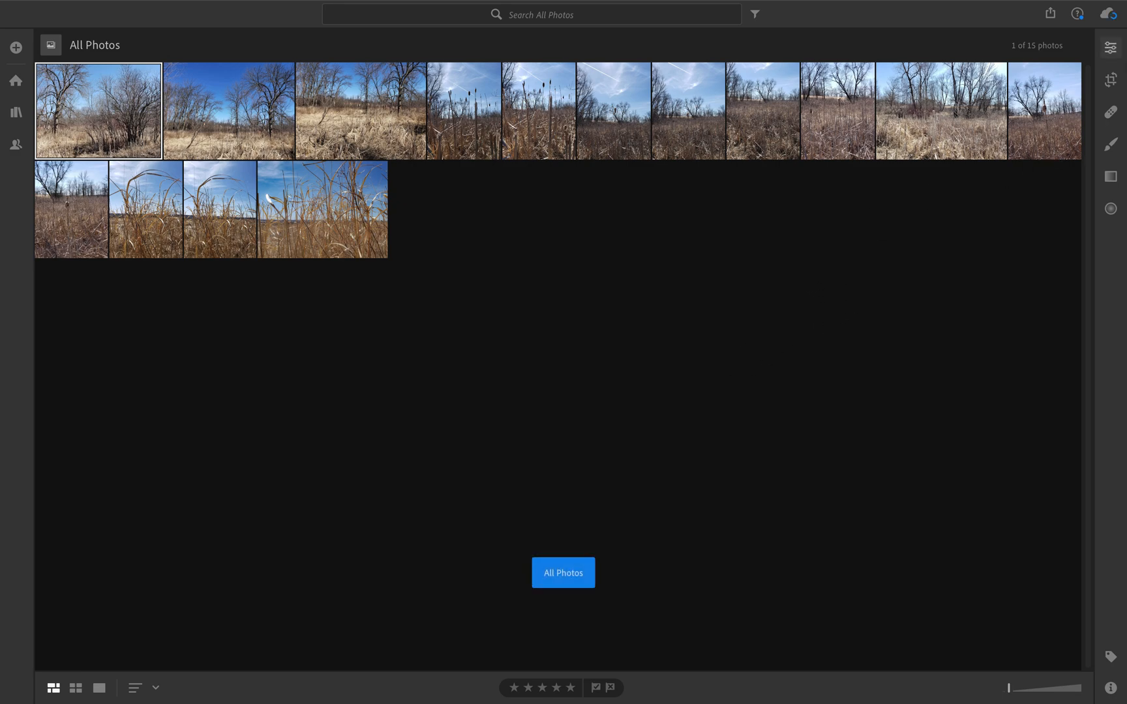
click(1110, 48)
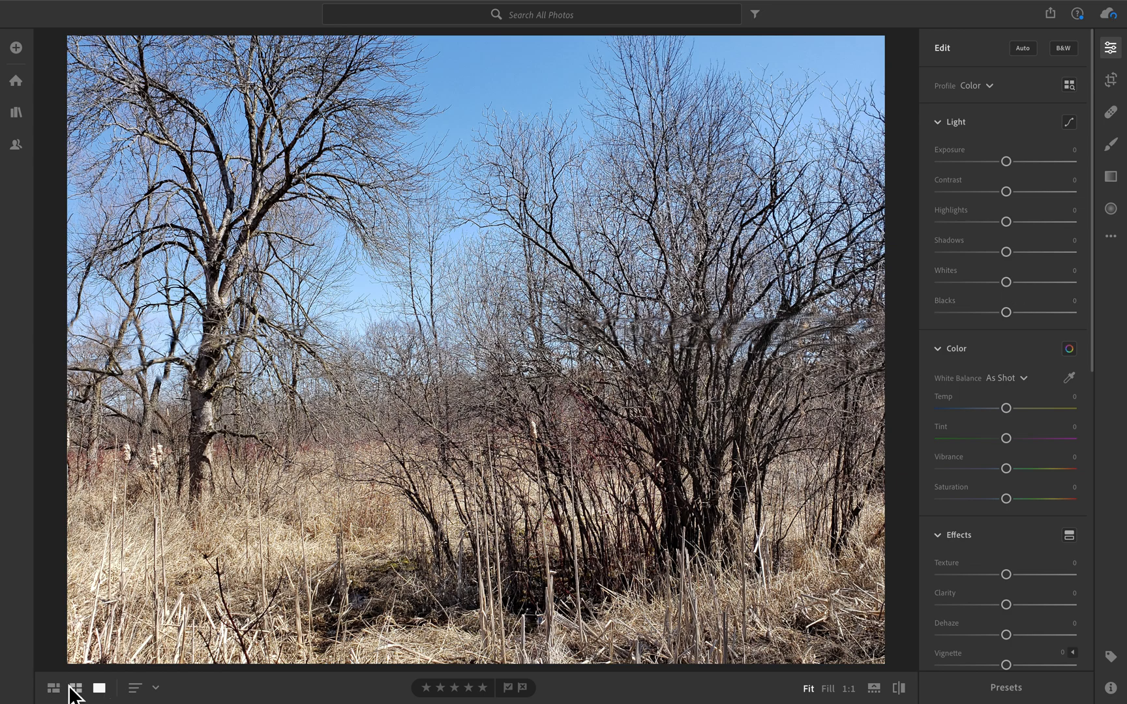
click(53, 688)
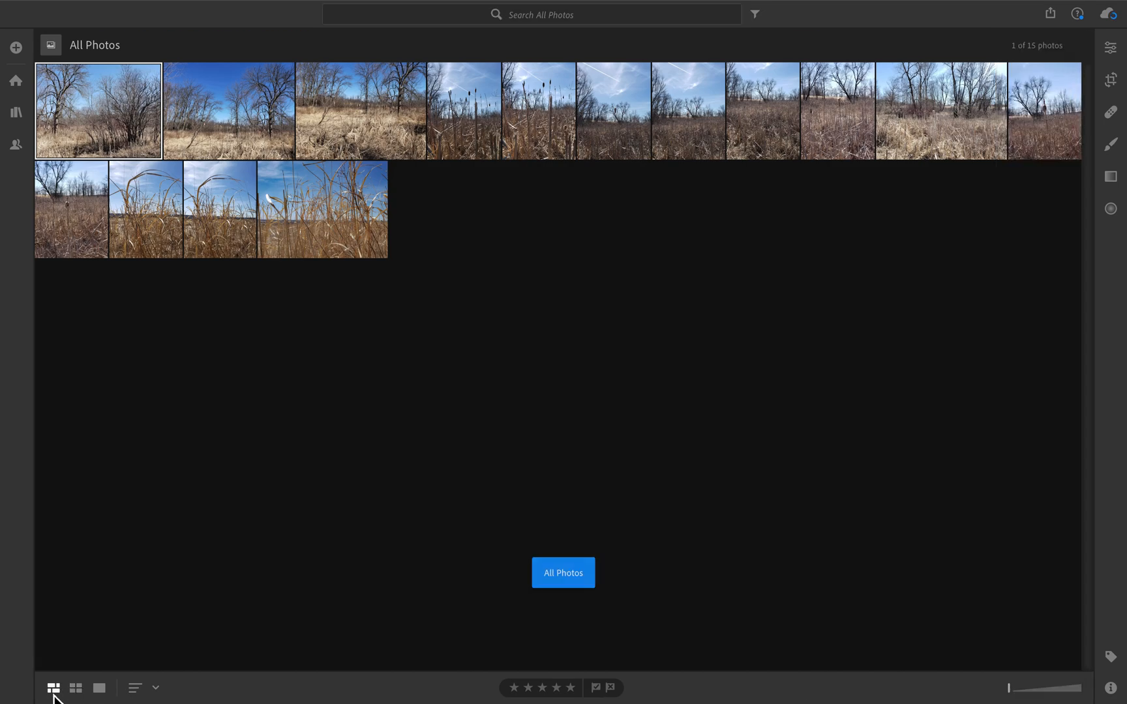
click(53, 693)
click(76, 688)
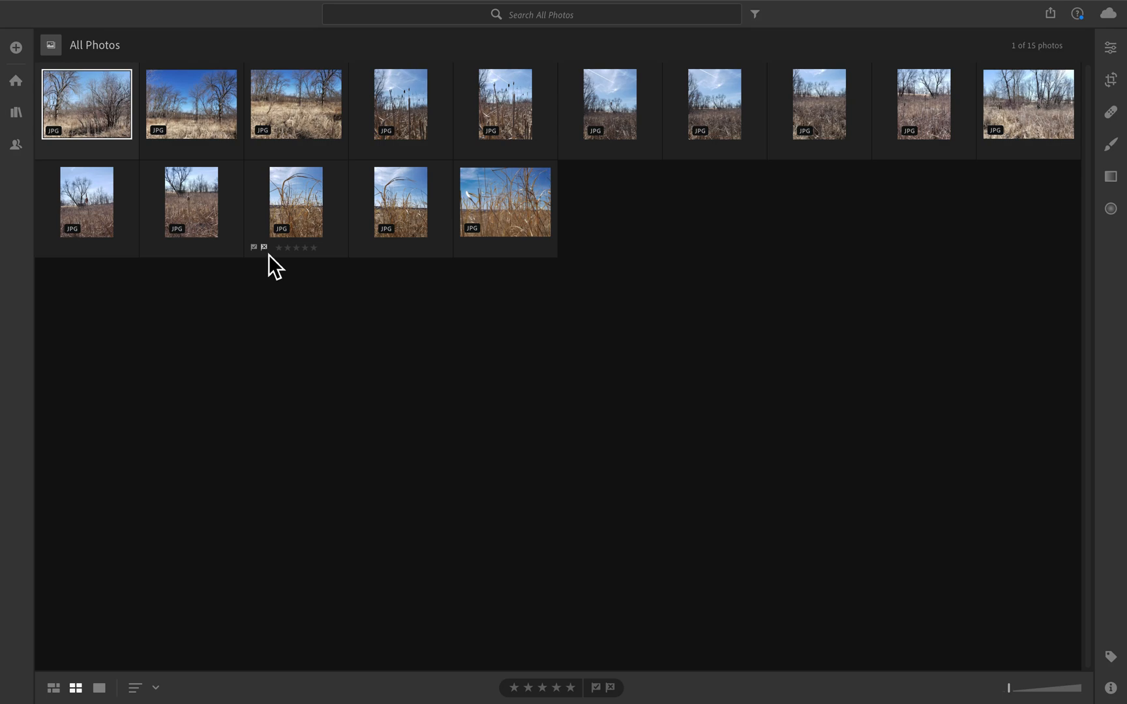
click(268, 254)
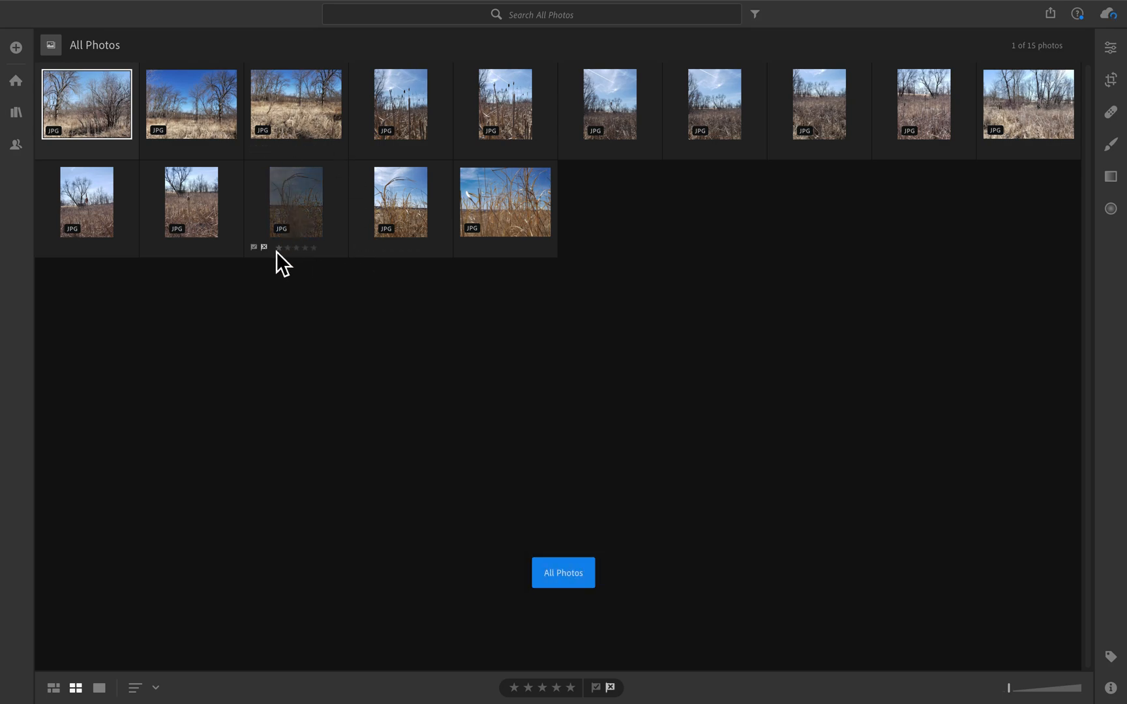
click(264, 248)
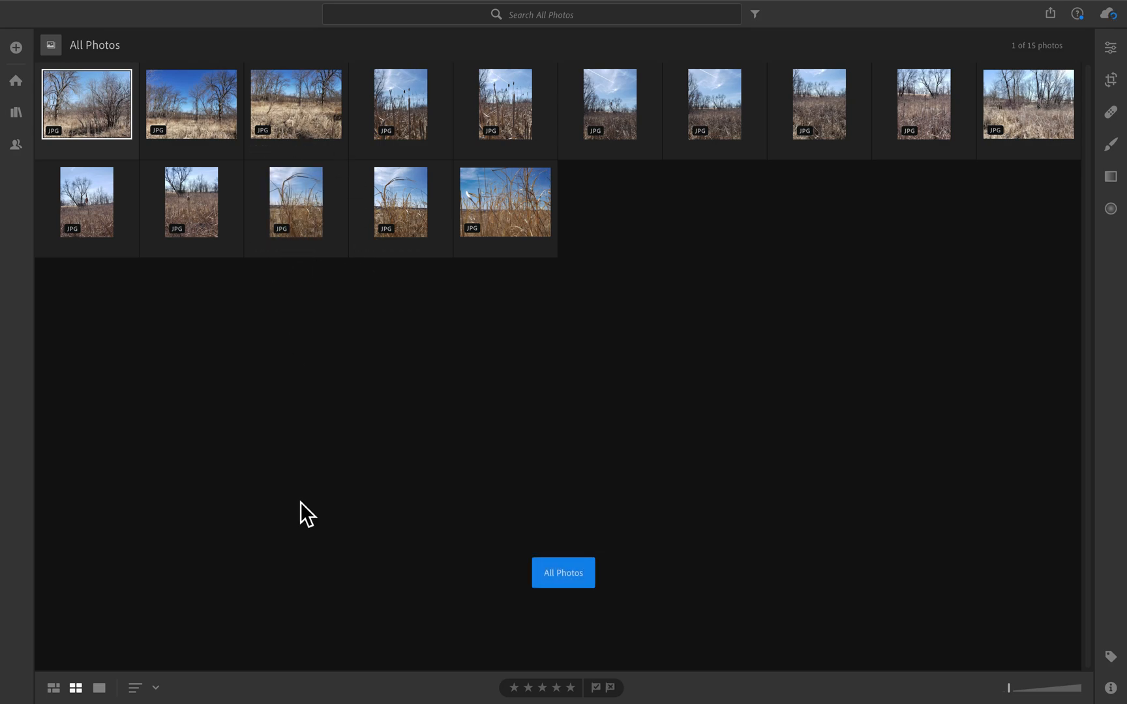
click(102, 689)
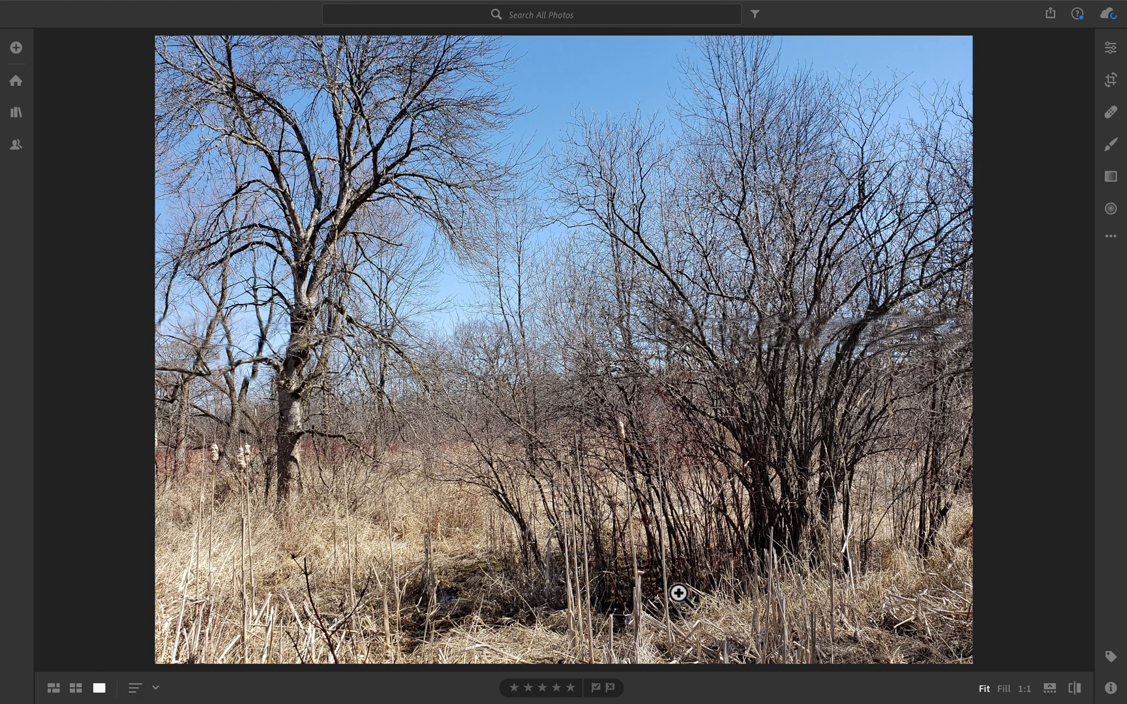
click(1111, 50)
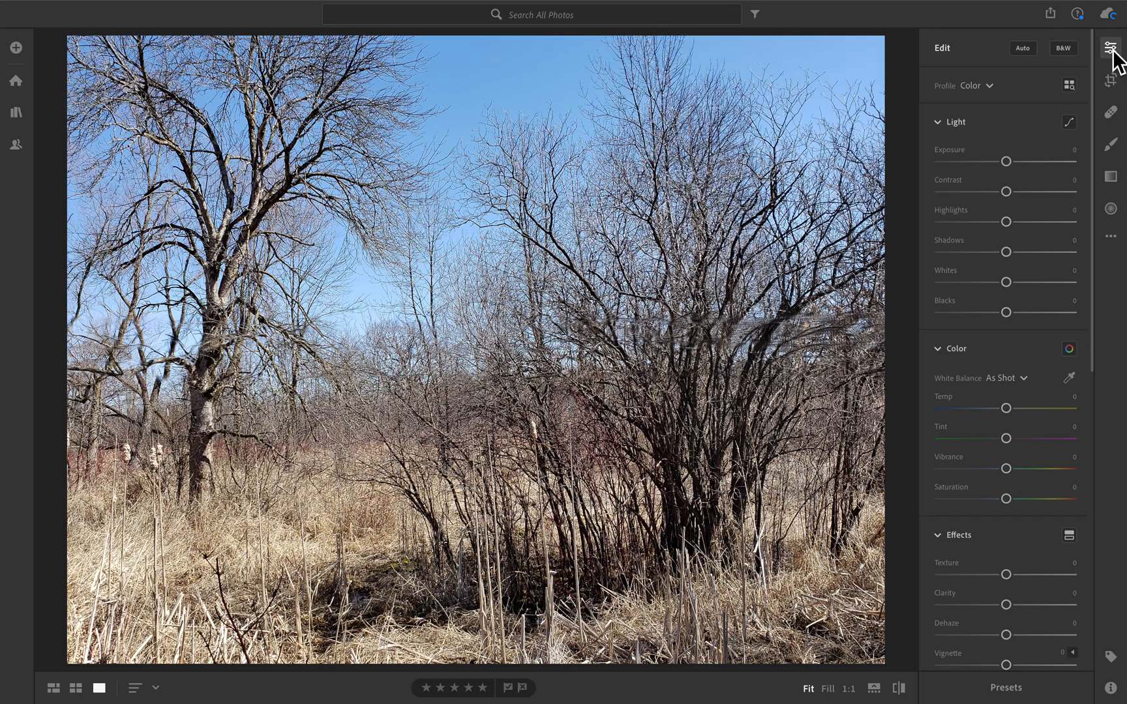
key(g)
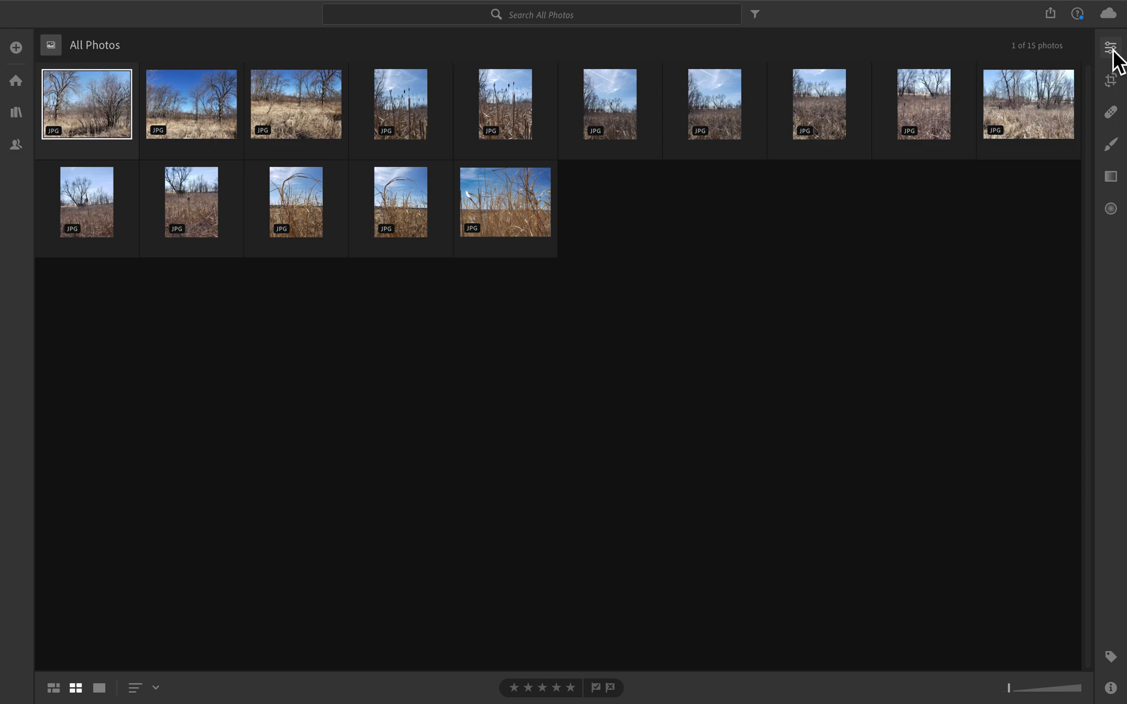
click(1113, 51)
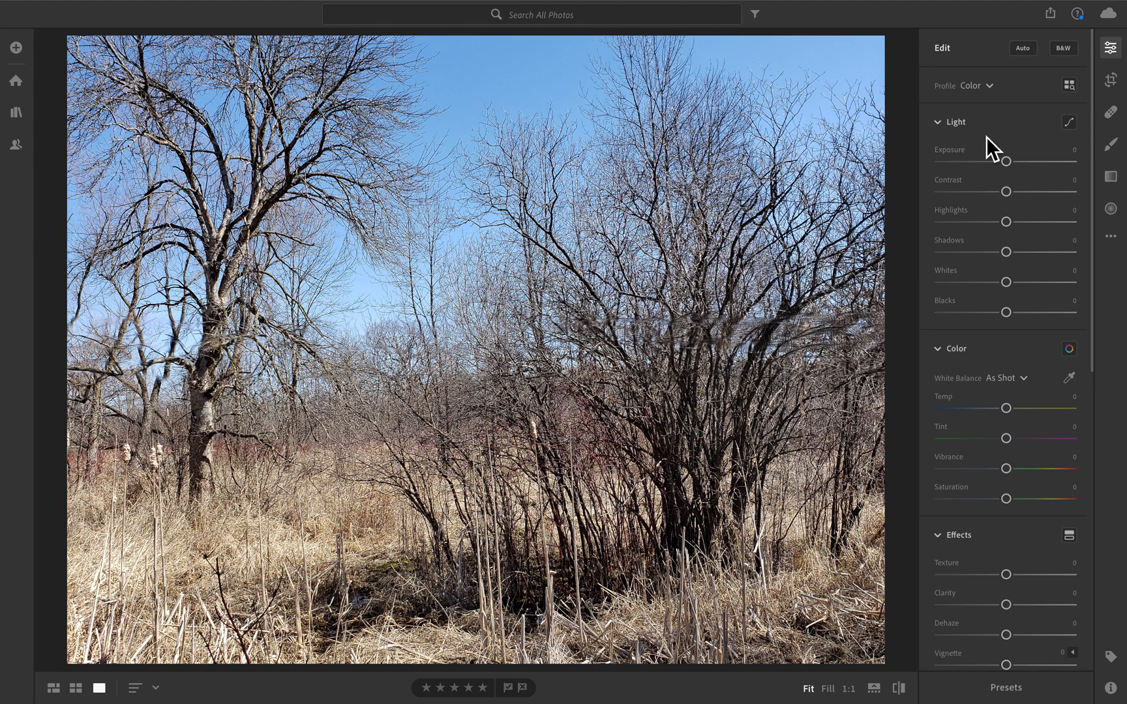
Set Exposure -0.53, Contrast +19, Highlights -37, Shadows +25, Whites -5 and Blacks -18.
drag(1008, 162, 983, 173)
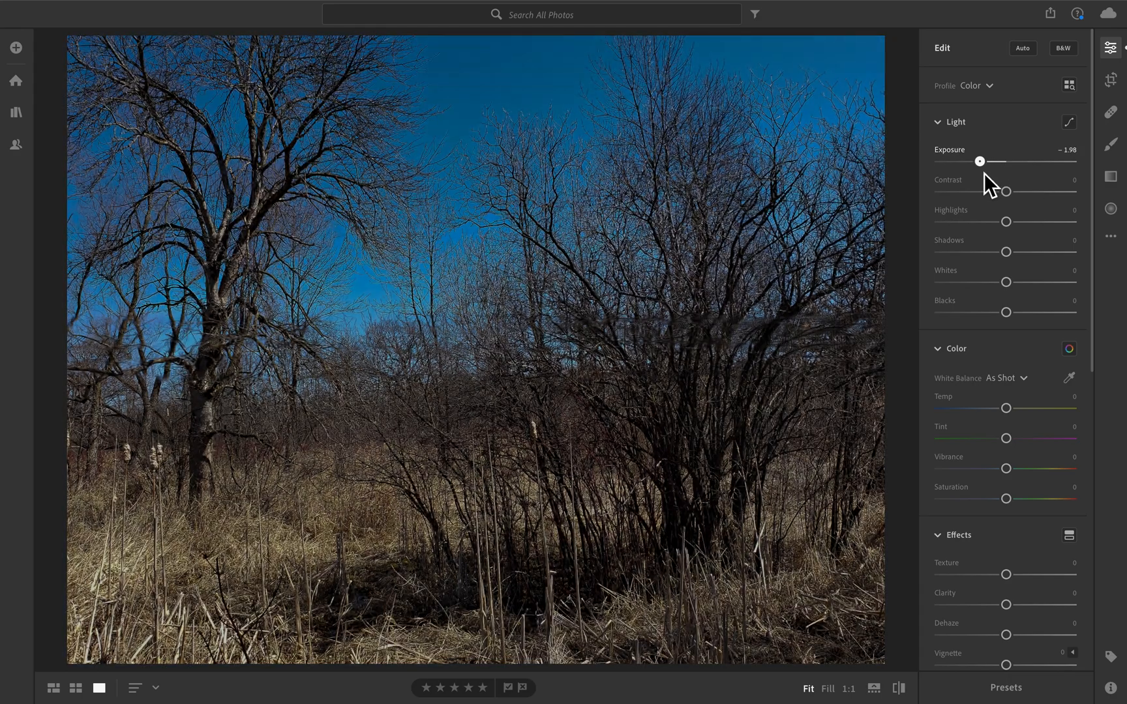
drag(984, 173, 1003, 172)
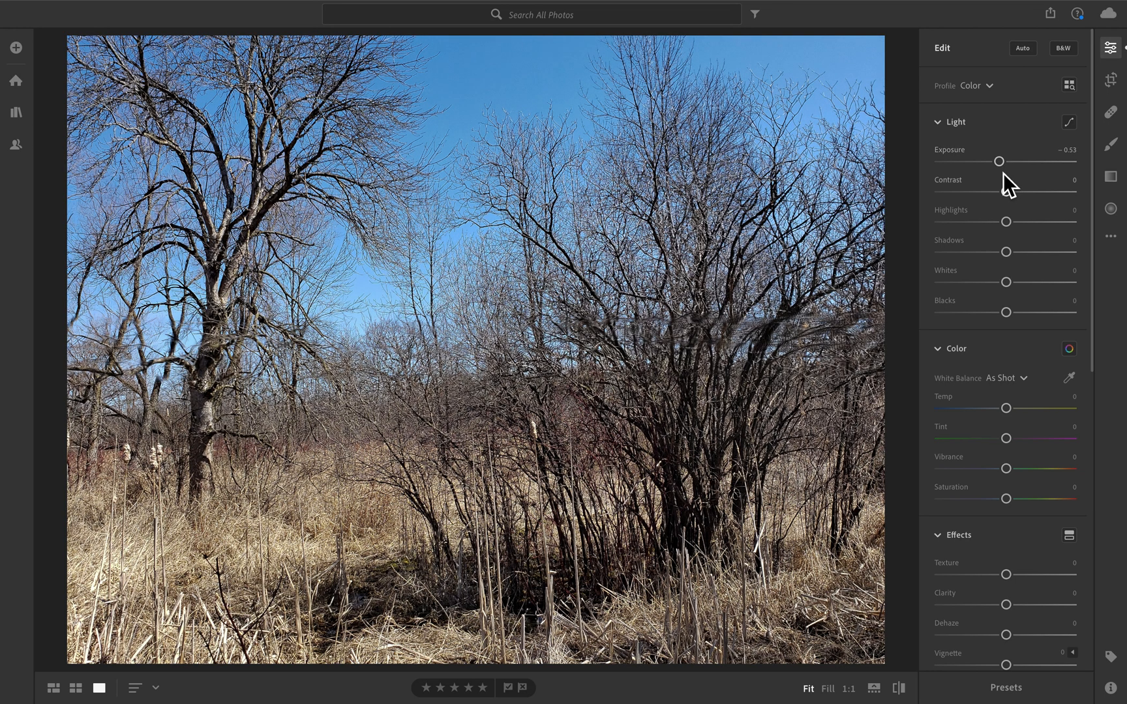
drag(1003, 162, 1002, 163)
drag(1008, 194, 984, 232)
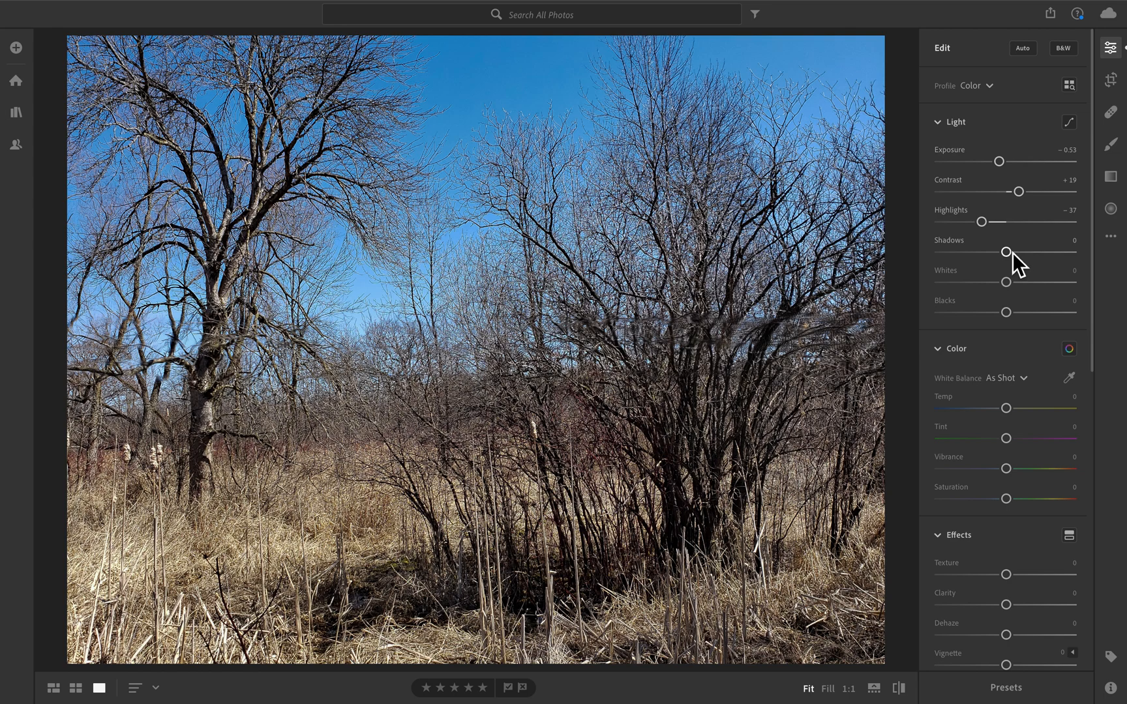
drag(1012, 253, 1029, 270)
drag(1008, 282, 997, 319)
Try Auto white balance, then return it to As Shot.
scroll(1006, 416, down, 1)
scroll(1003, 417, down, 4)
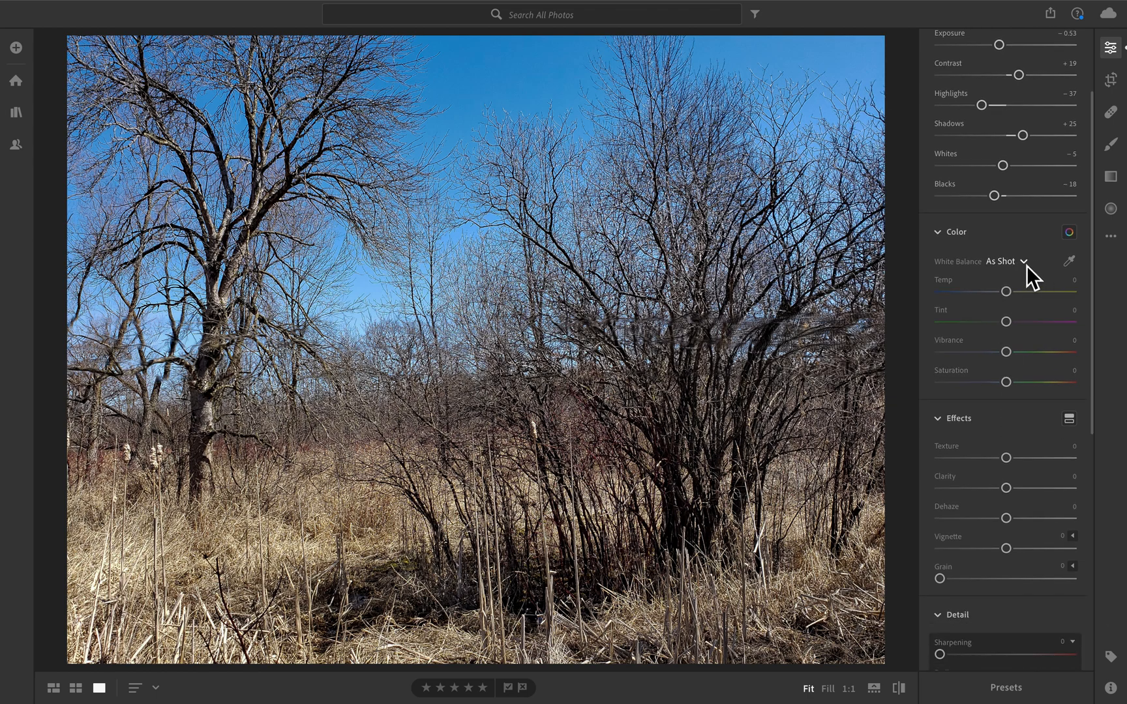
click(1024, 262)
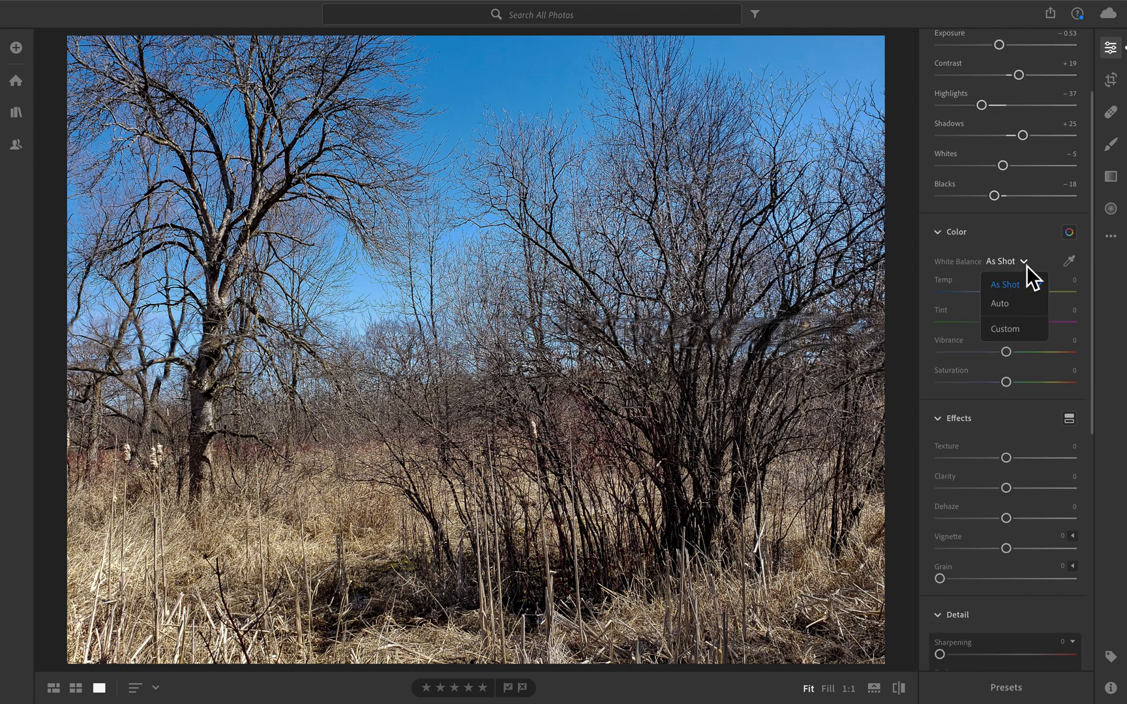
click(986, 246)
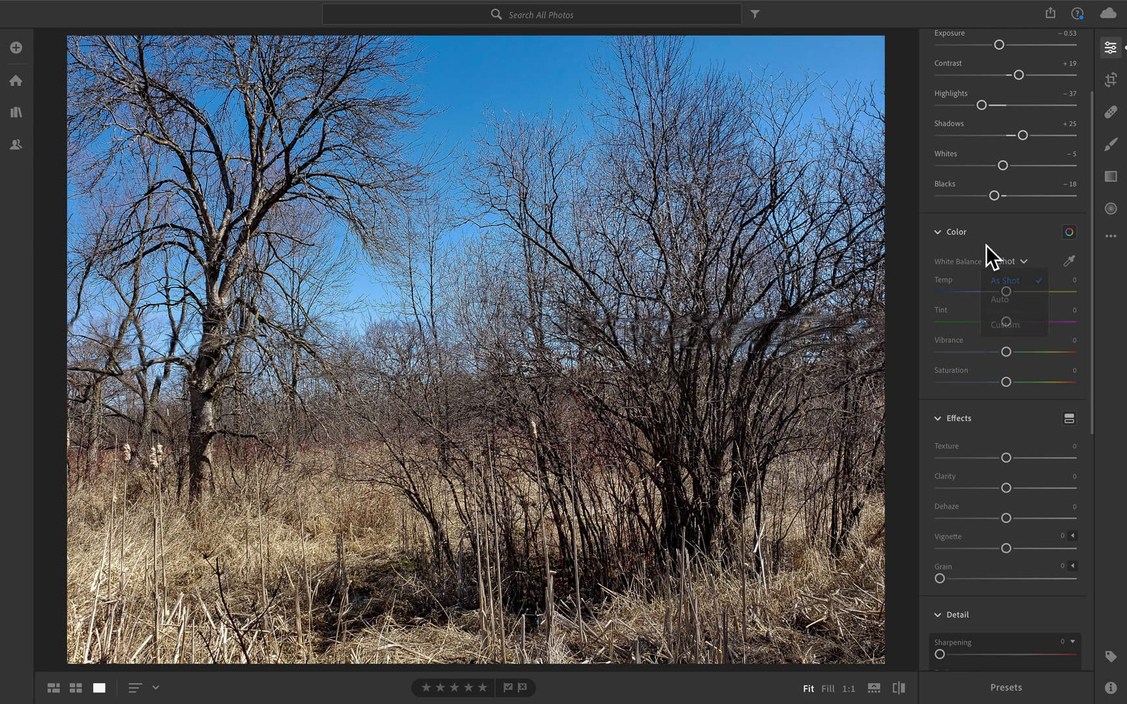
click(1025, 263)
click(1006, 304)
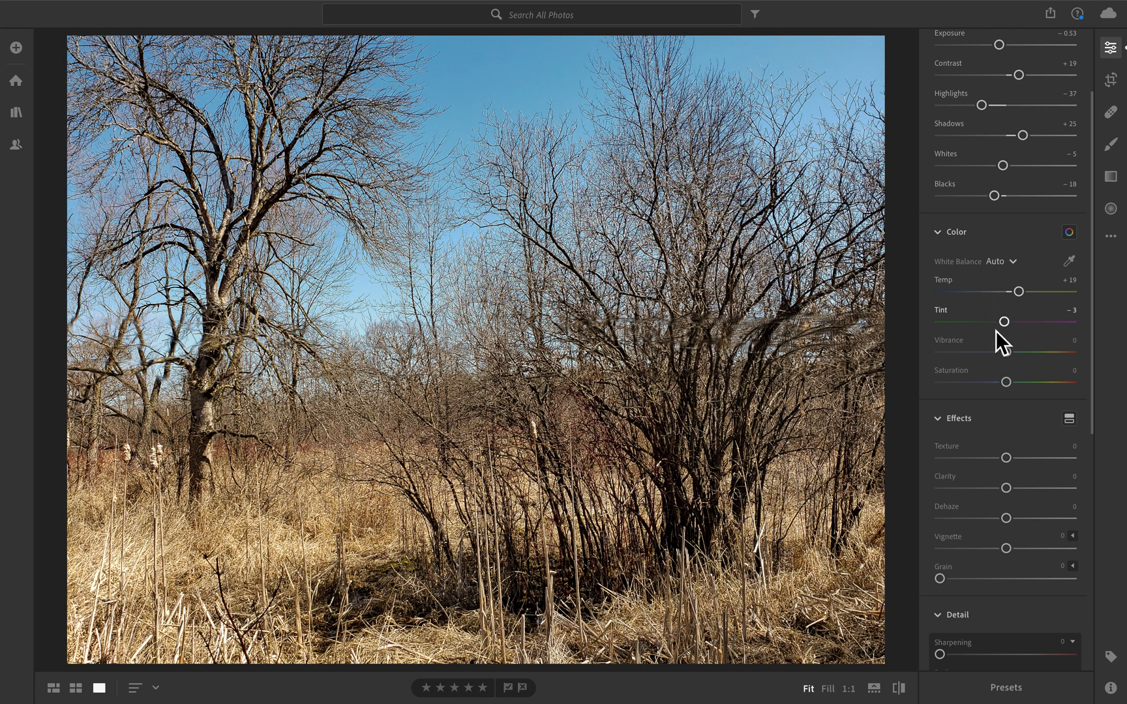
click(1014, 263)
click(1014, 281)
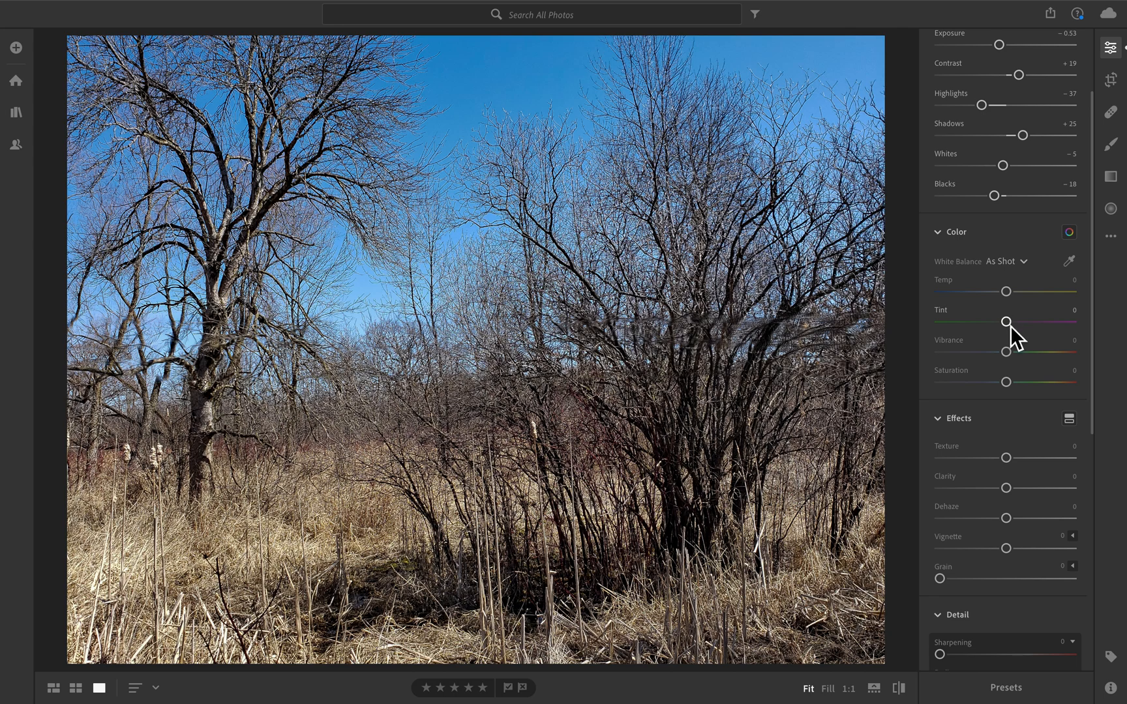
Reset Tint to 0 and raise Vibrance to +24.
mouse_move(1009, 326)
mouse_down()
mouse_move(986, 328)
mouse_move(1021, 328)
mouse_up()
double_click(945, 316)
drag(1012, 350, 1027, 350)
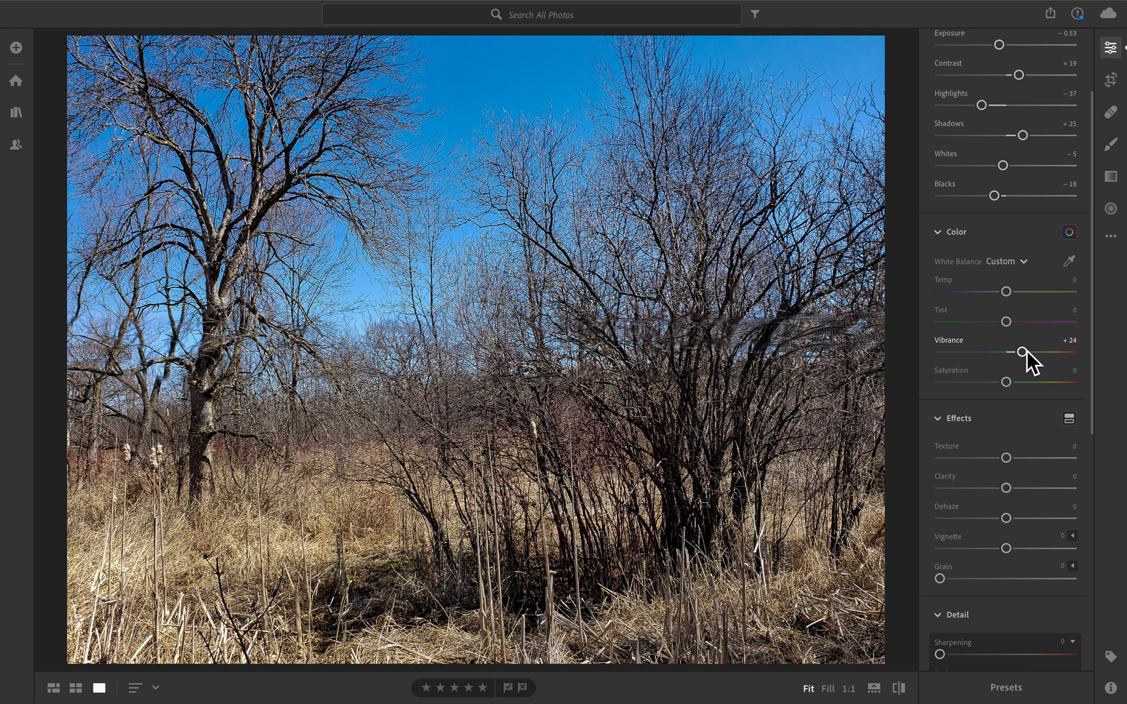
mouse_move(10, 11)
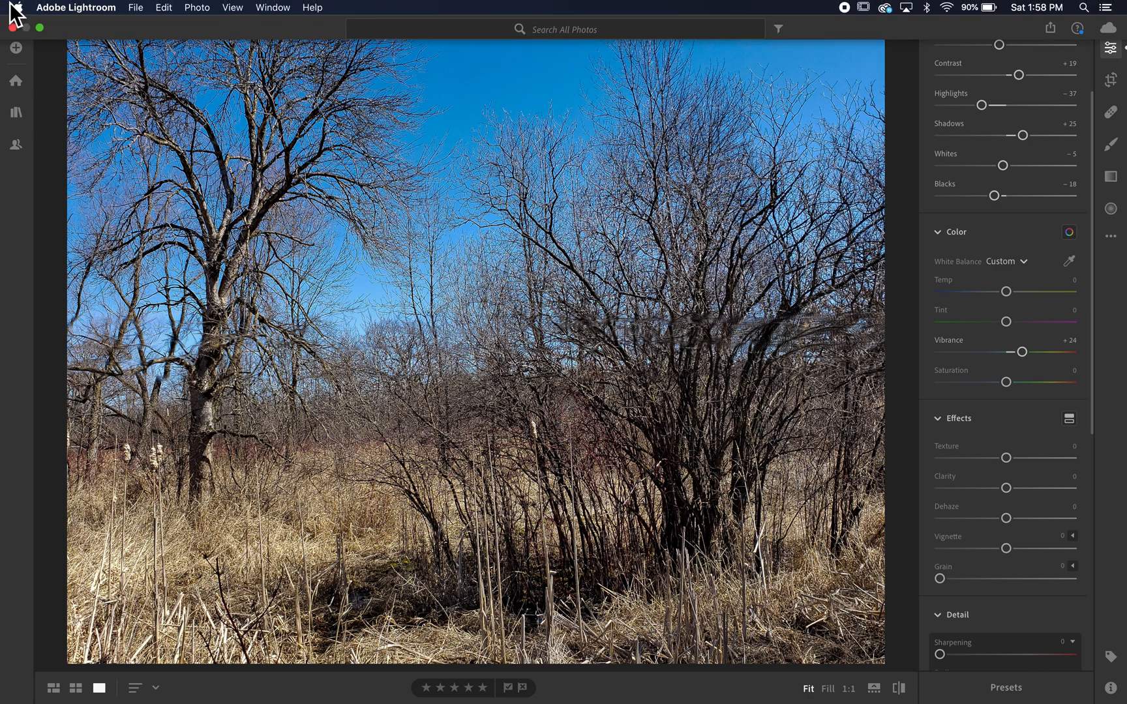
Exit full screen, then nudge Saturation to +7 and reset it to 0.
click(42, 29)
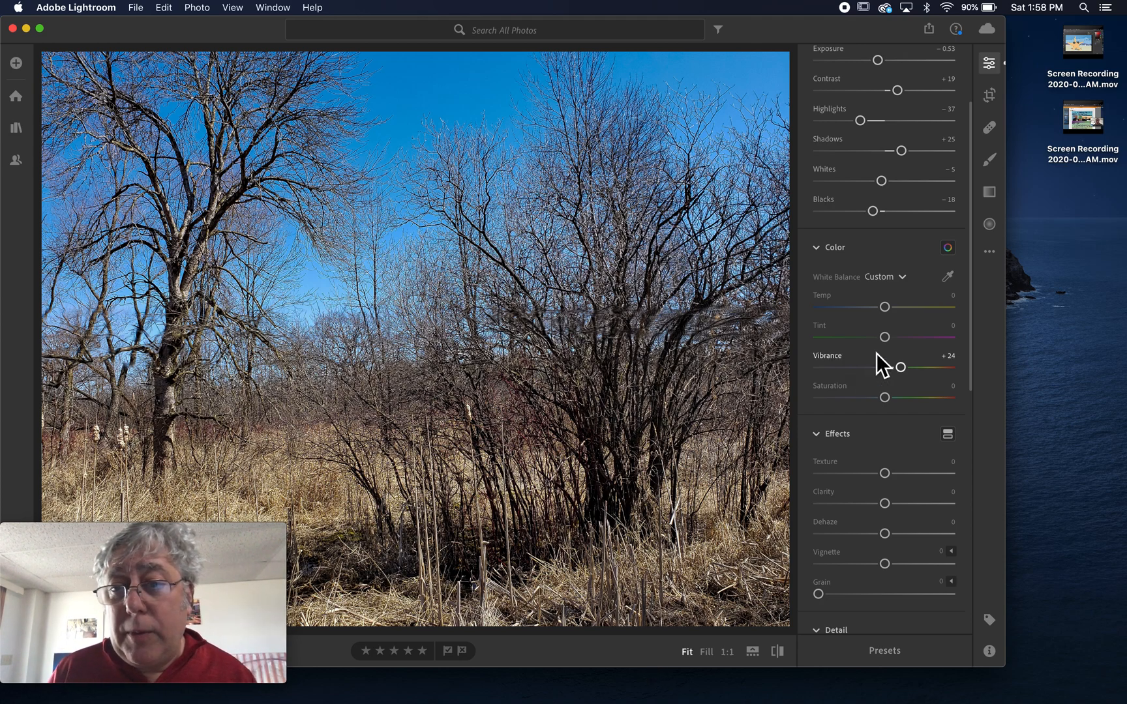
mouse_move(884, 401)
mouse_down()
mouse_move(912, 401)
mouse_move(863, 410)
mouse_move(888, 408)
mouse_up()
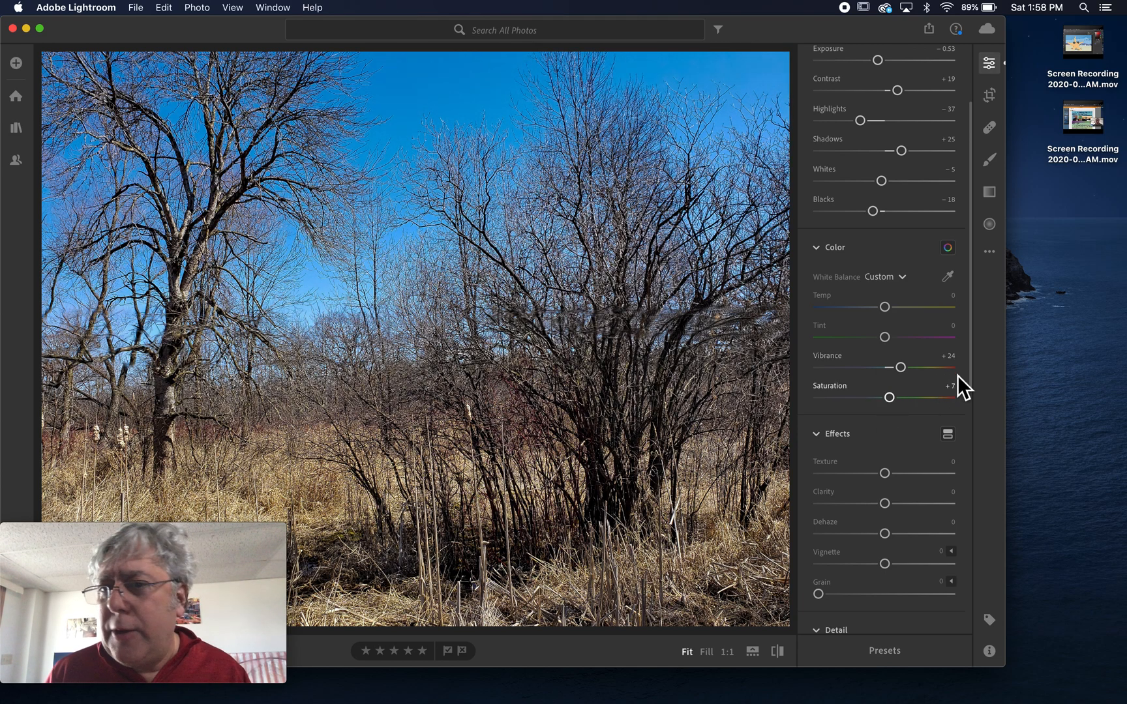
click(833, 393)
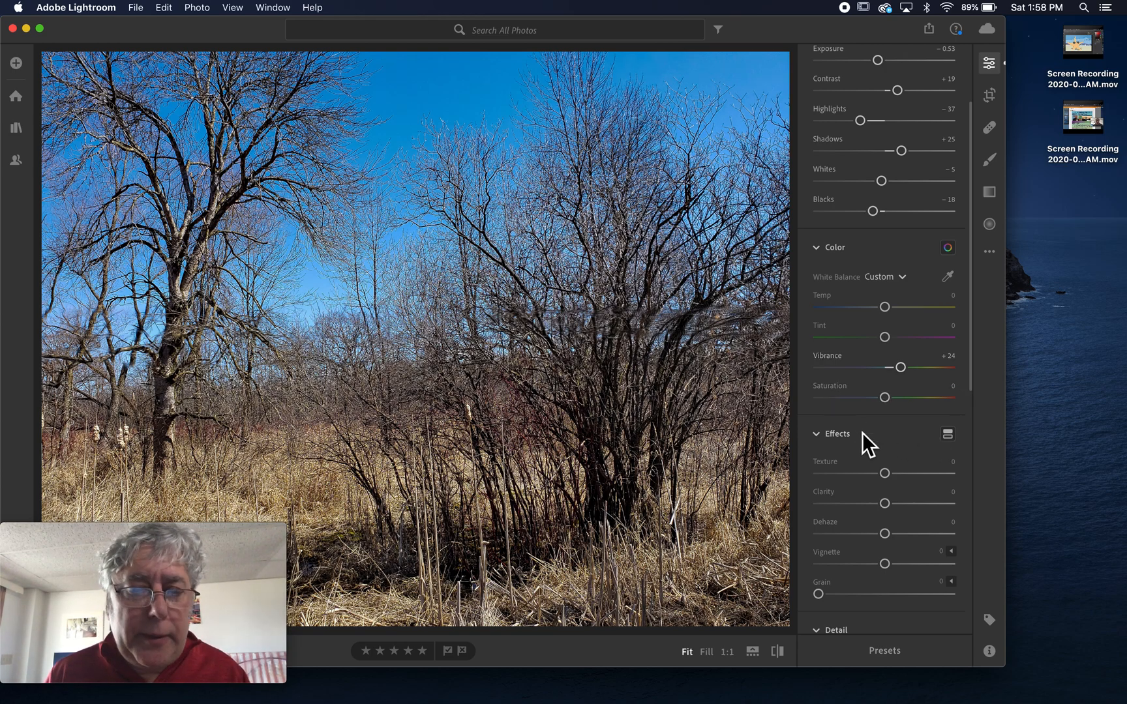
In Effects, set Texture to +16, Clarity to +4 and Dehaze to +9.
scroll(851, 433, down, 3)
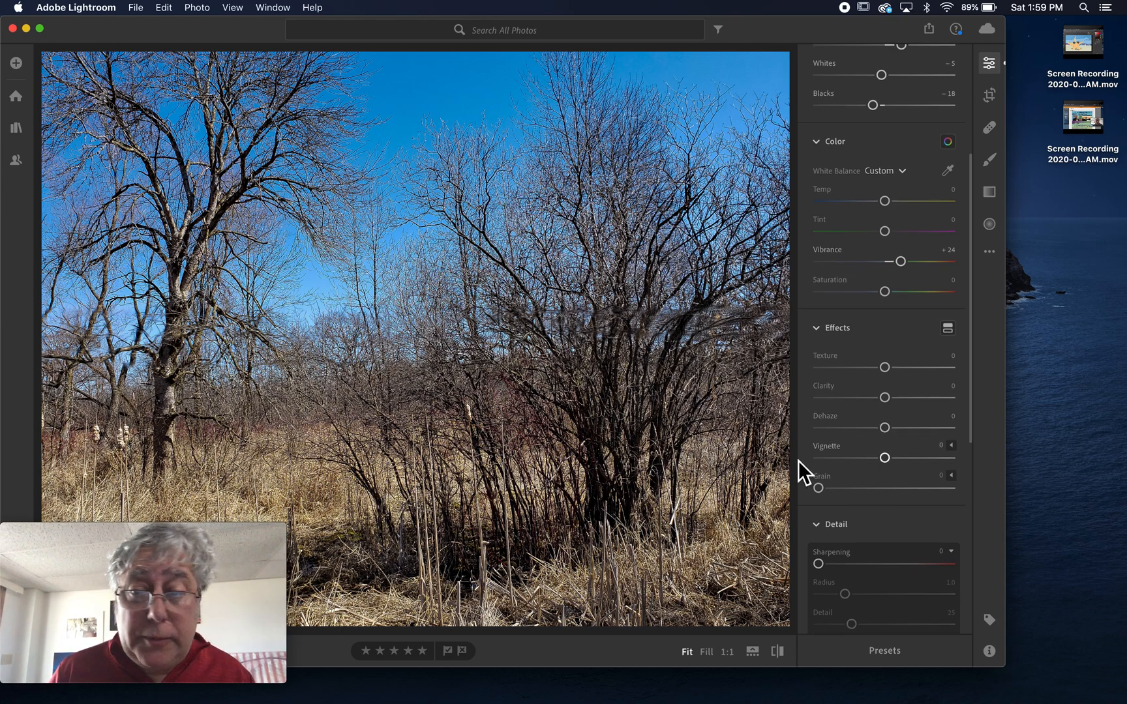
drag(888, 372, 898, 373)
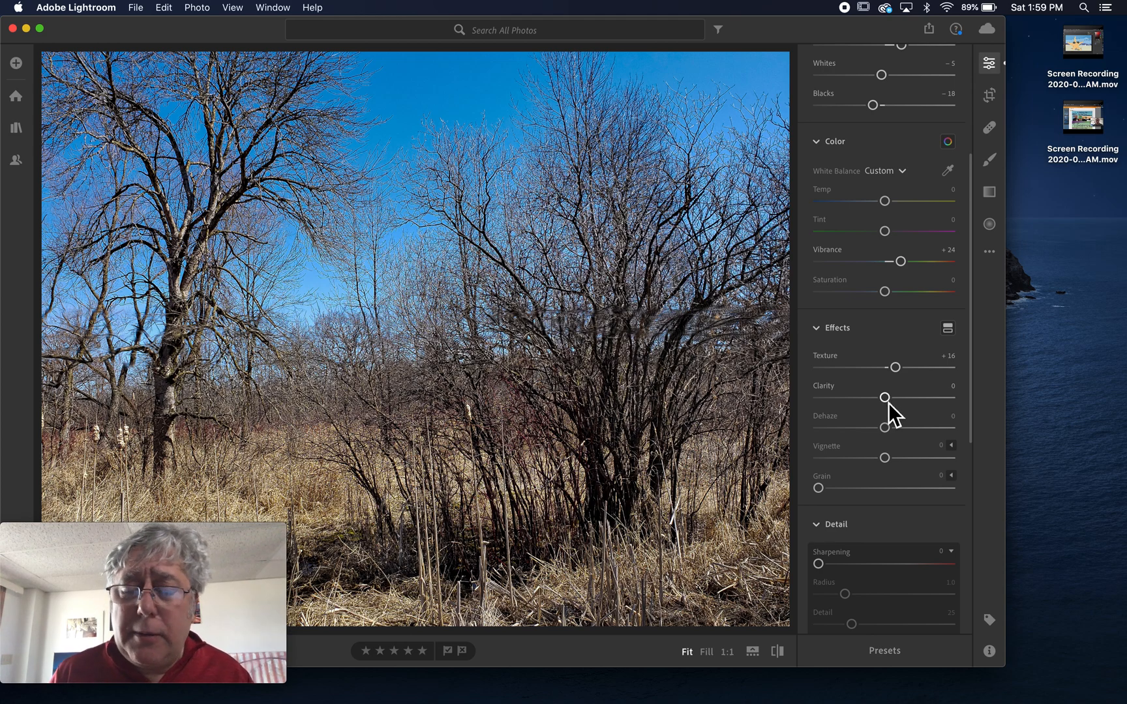
drag(888, 403, 890, 403)
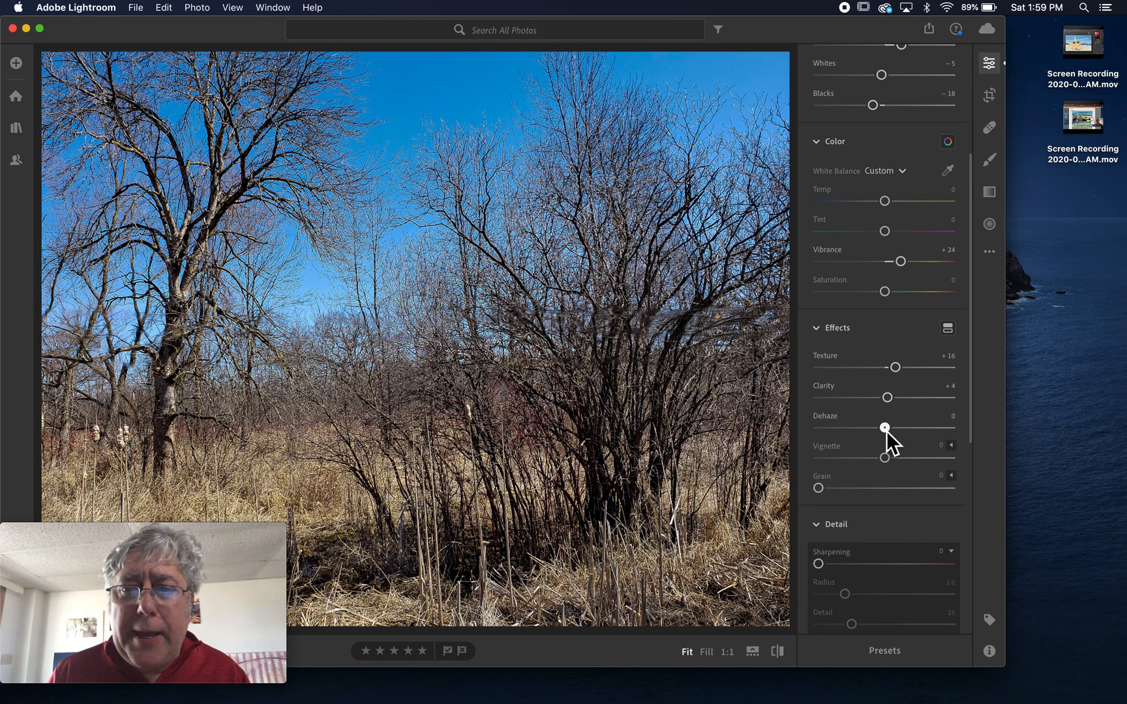
mouse_move(885, 430)
mouse_down()
mouse_move(905, 431)
mouse_move(892, 441)
mouse_up()
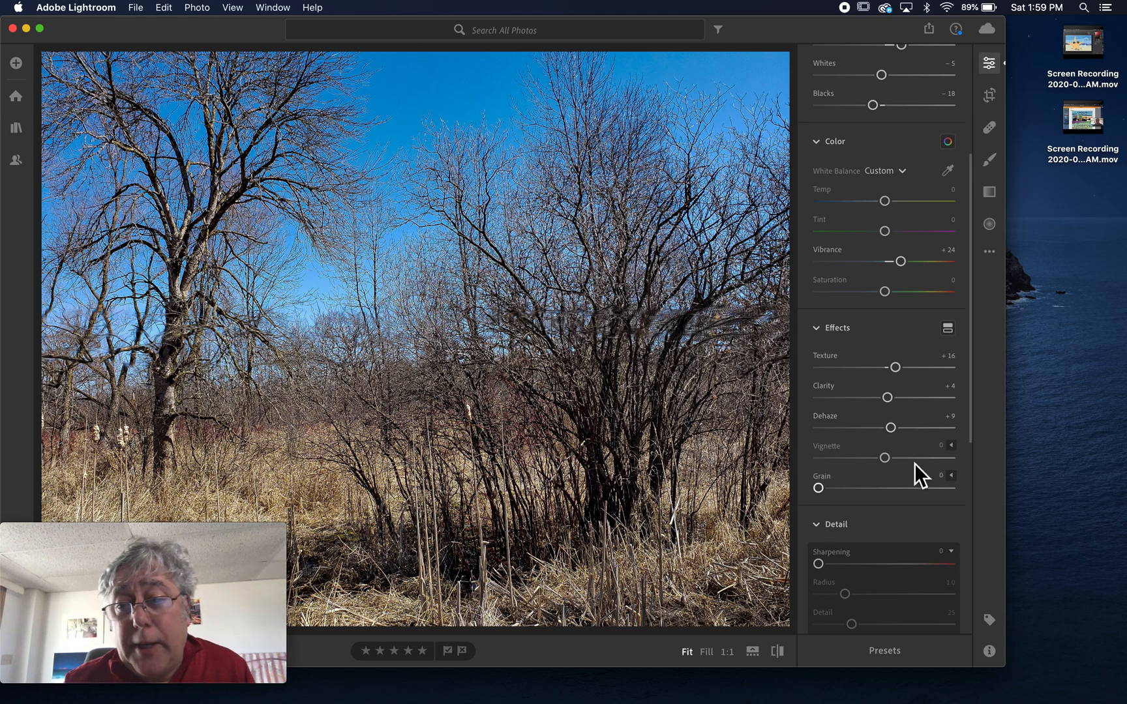
In Detail, set Sharpening to 30, Masking to 68 and Noise Reduction to 13.
scroll(895, 515, down, 5)
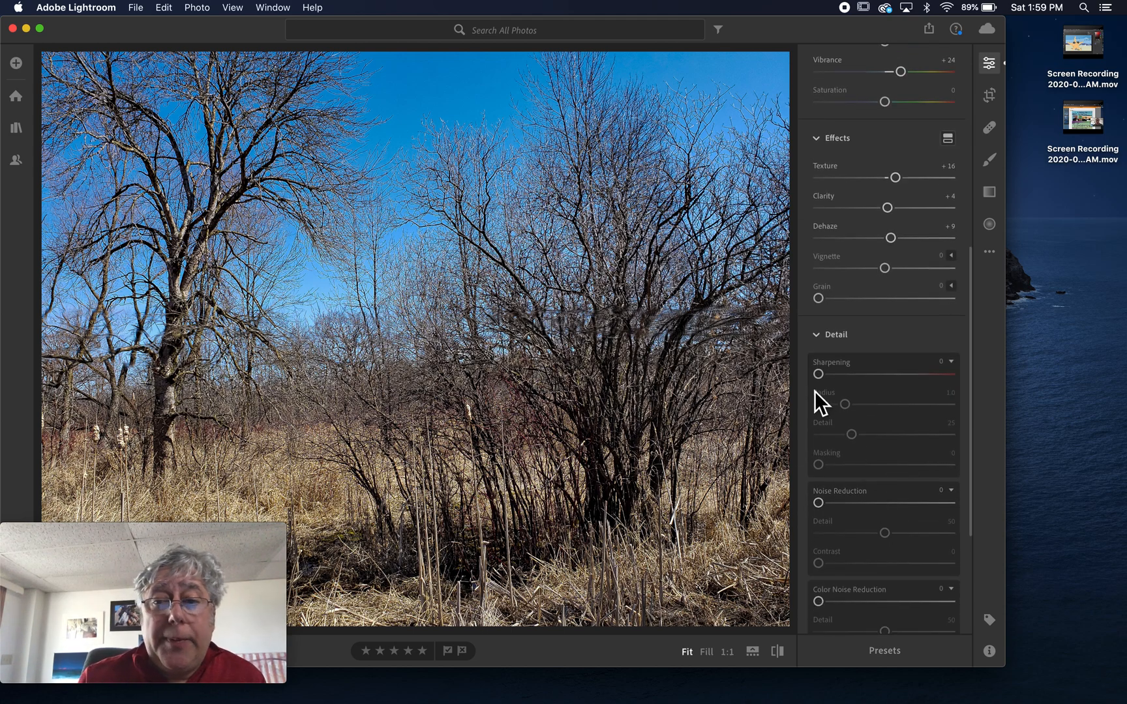
drag(824, 376, 846, 378)
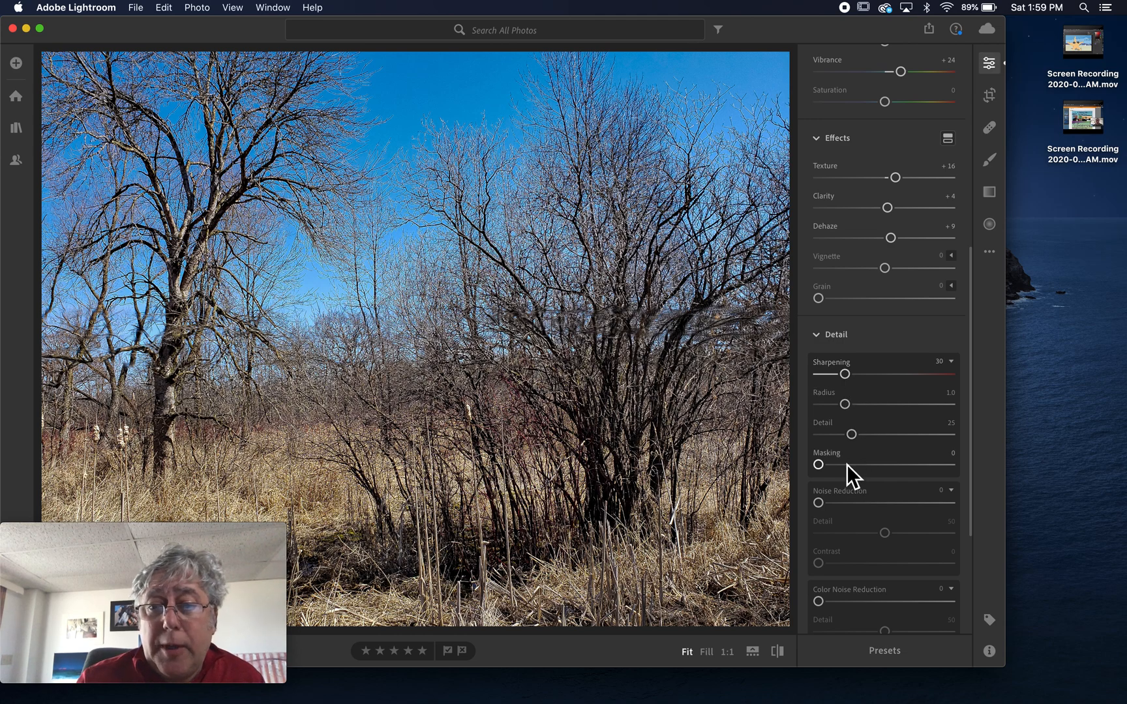
drag(823, 470, 906, 475)
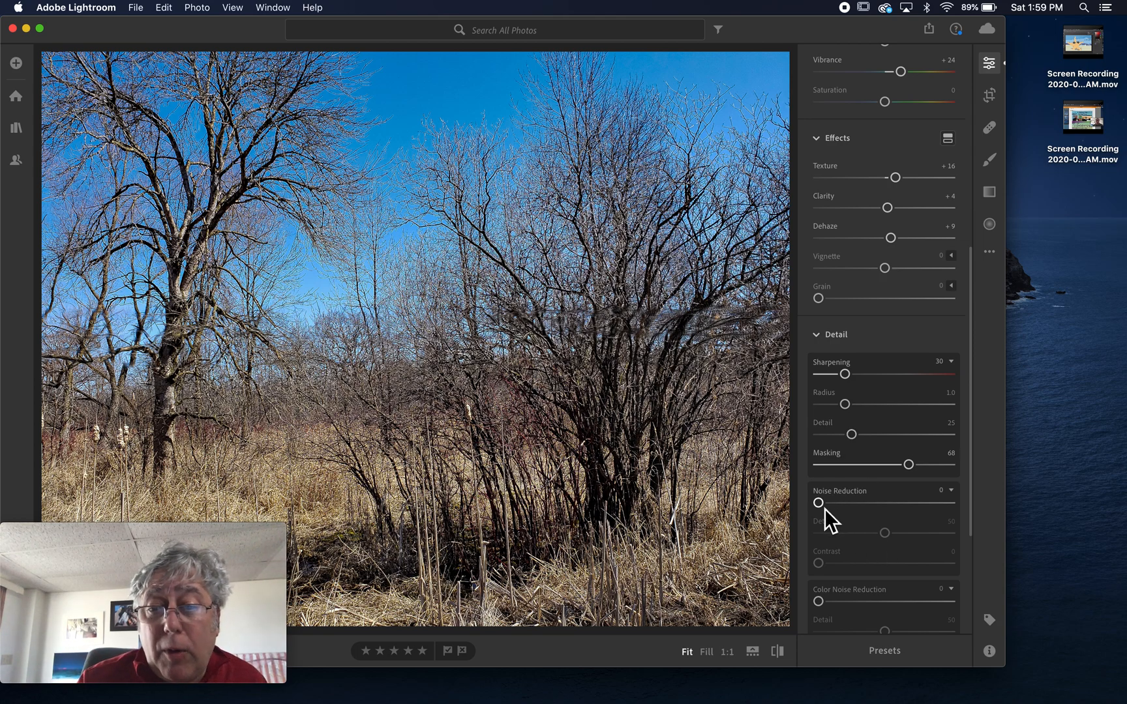
drag(819, 505, 839, 510)
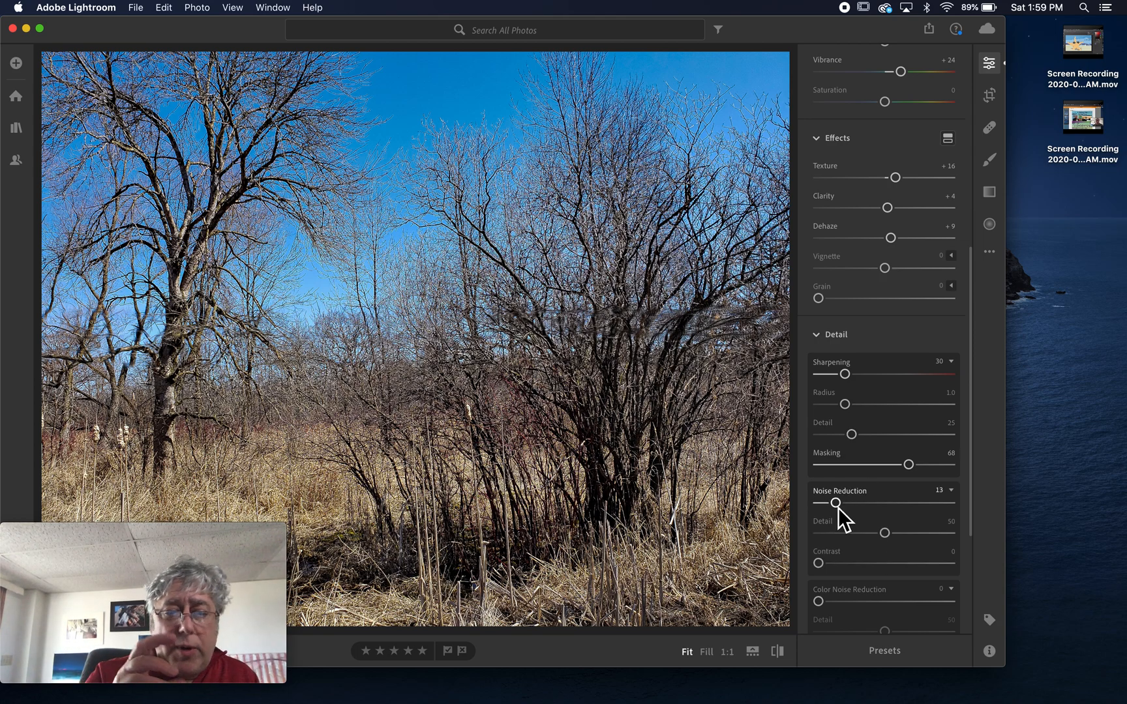
scroll(837, 509, down, 3)
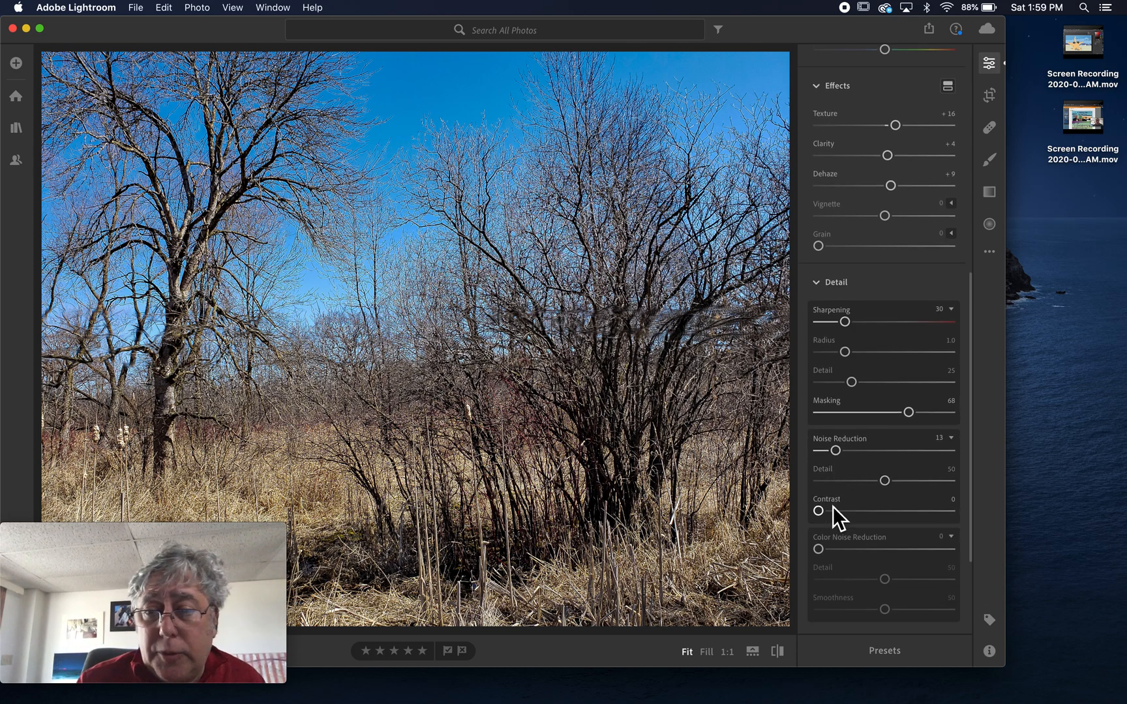
scroll(833, 506, down, 1)
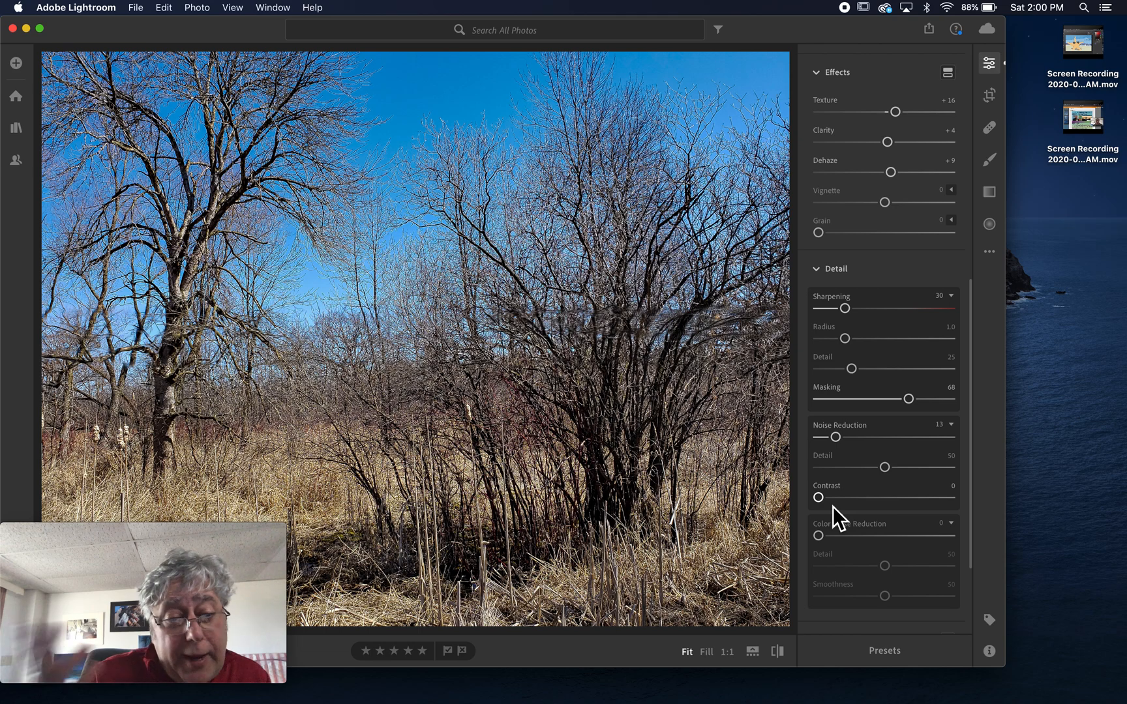
Glance at the albums list, return to the edit adjustments, and switch to the Crop tool.
scroll(833, 506, down, 2)
scroll(833, 508, down, 6)
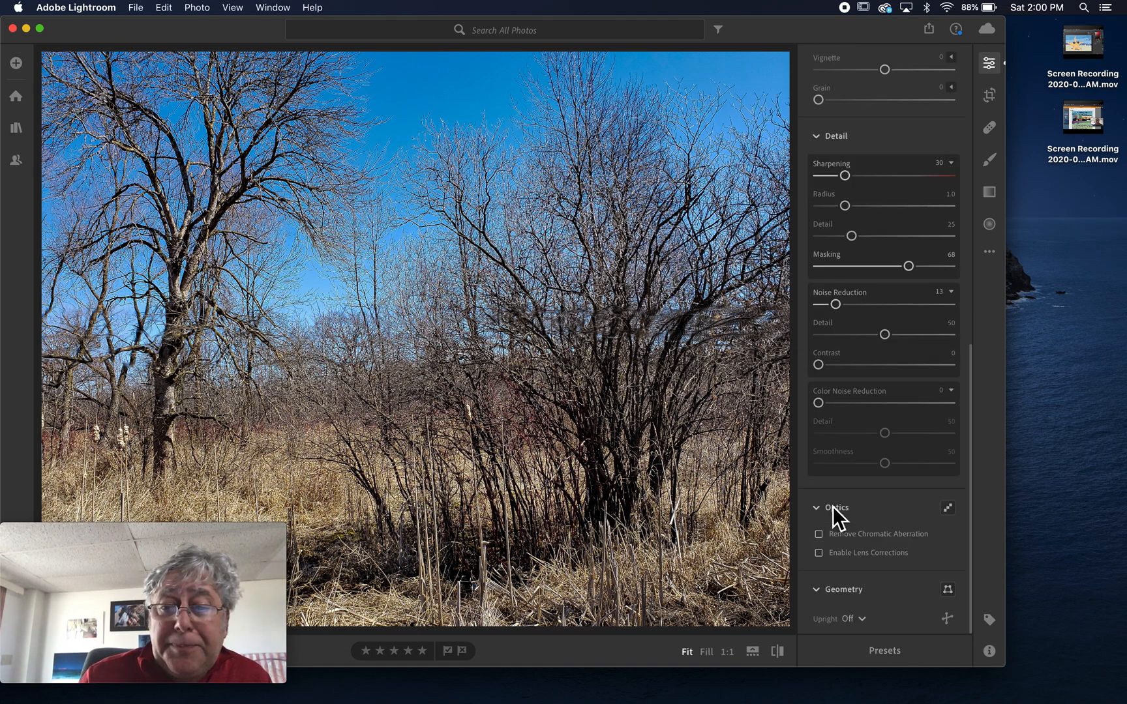
scroll(900, 431, up, 15)
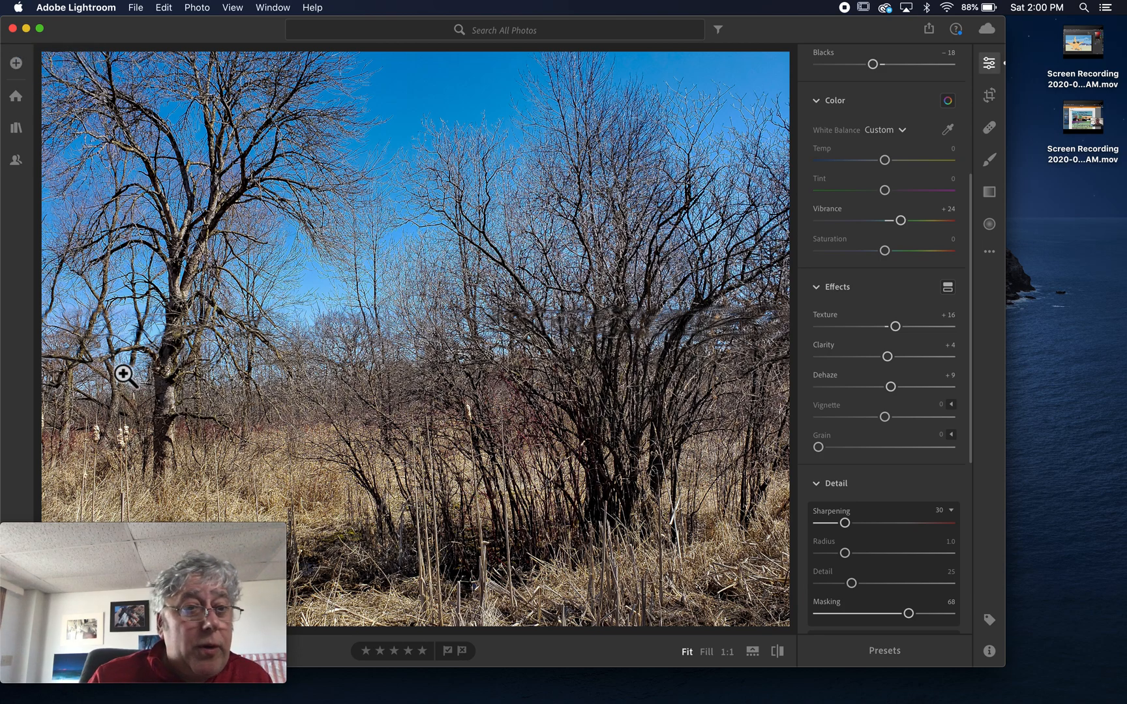
click(17, 131)
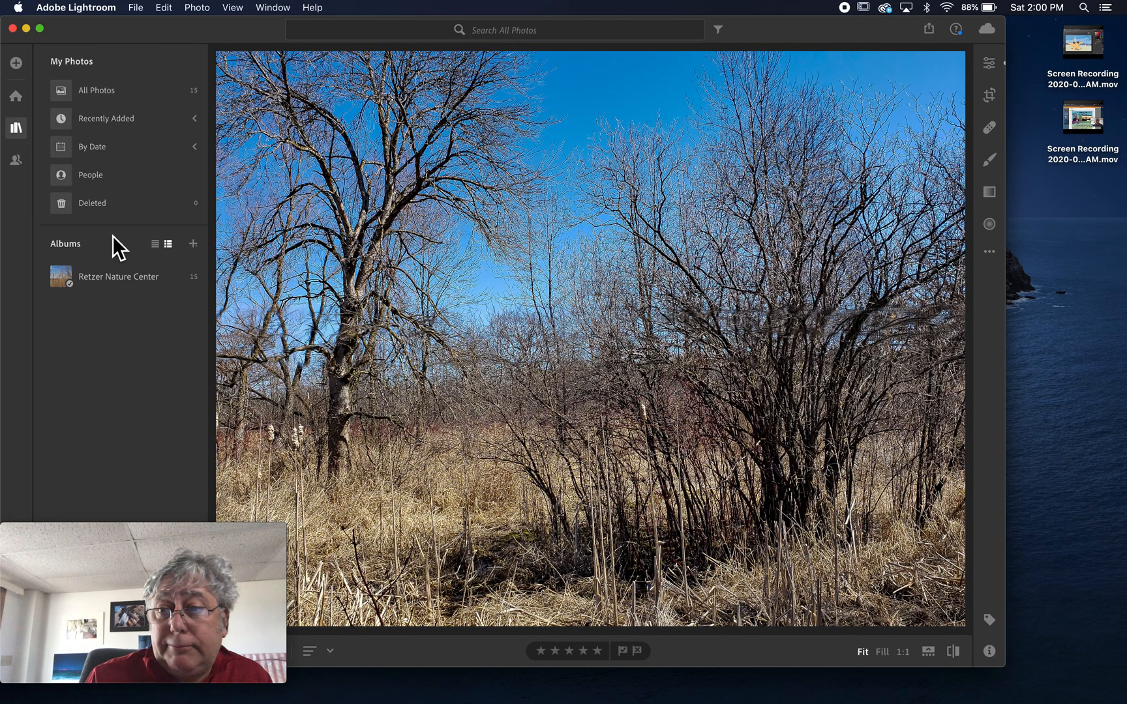
click(991, 64)
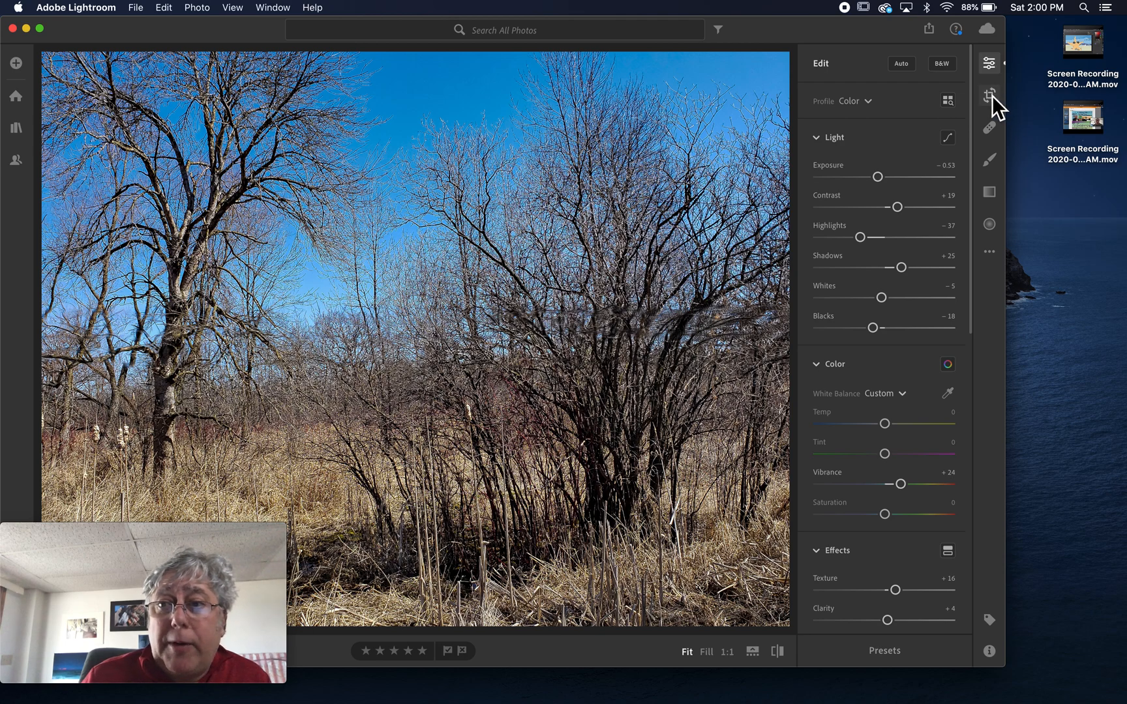
click(990, 95)
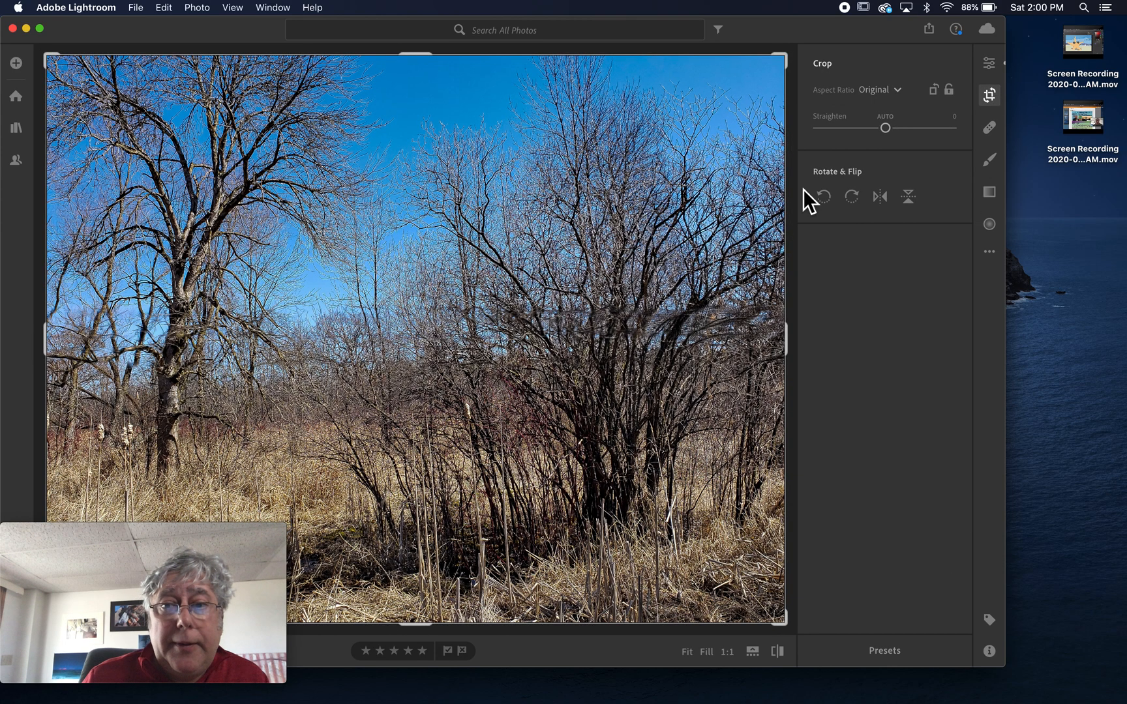
Lock the aspect ratio and narrow the crop from the right into a portrait frame, then apply it.
mouse_move(420, 62)
mouse_down()
mouse_move(423, 127)
mouse_move(423, 53)
mouse_up()
click(949, 90)
drag(412, 57, 453, 53)
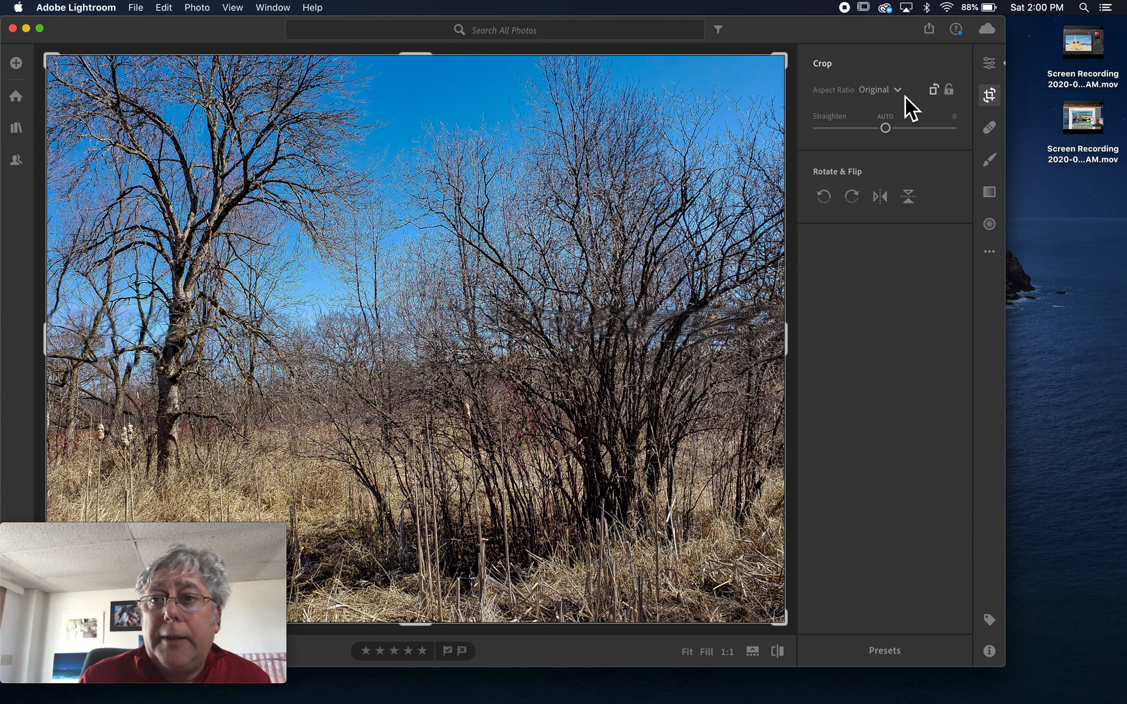
drag(786, 340, 683, 351)
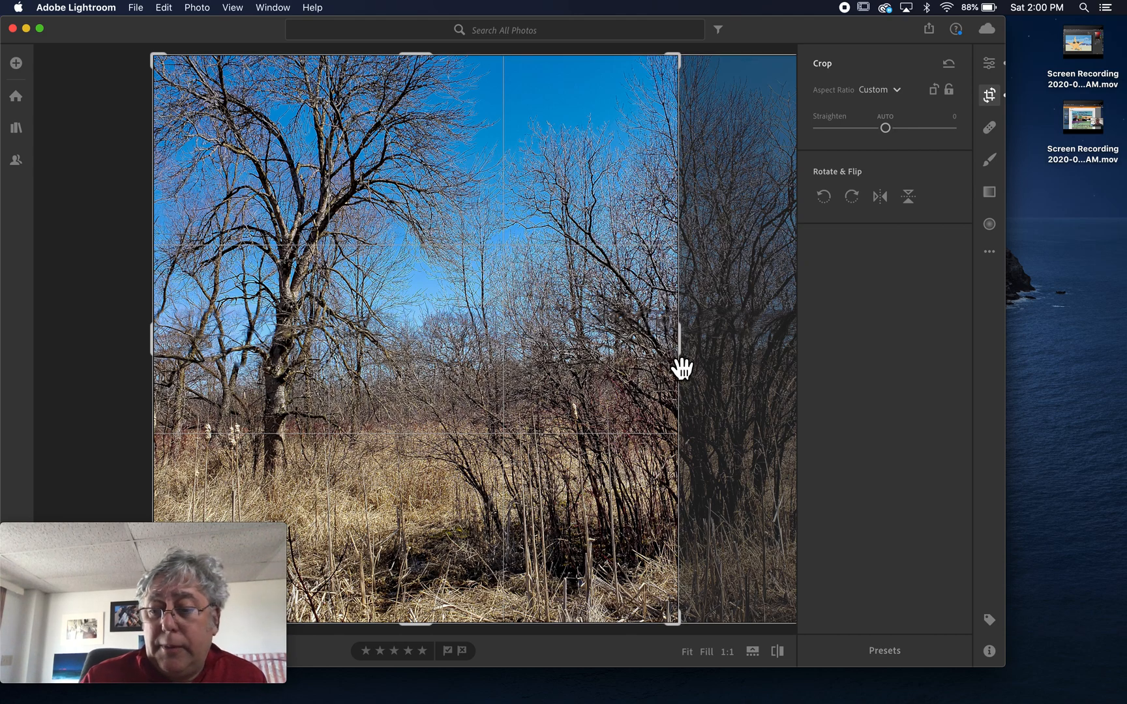
key(e)
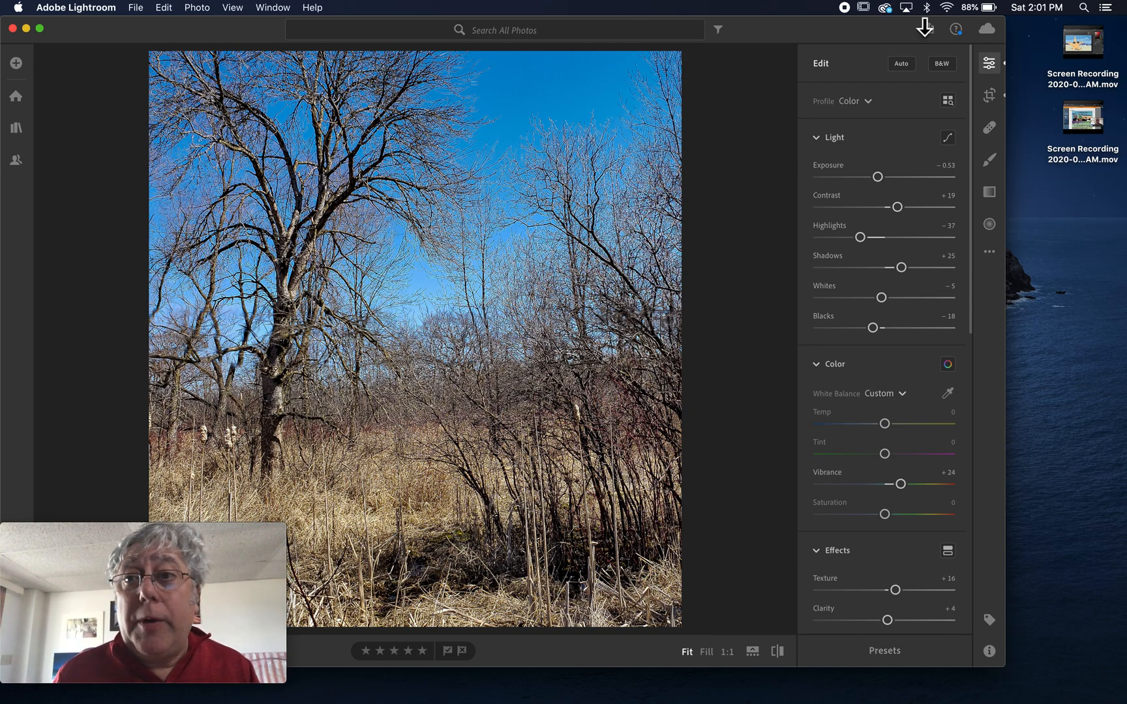
click(886, 8)
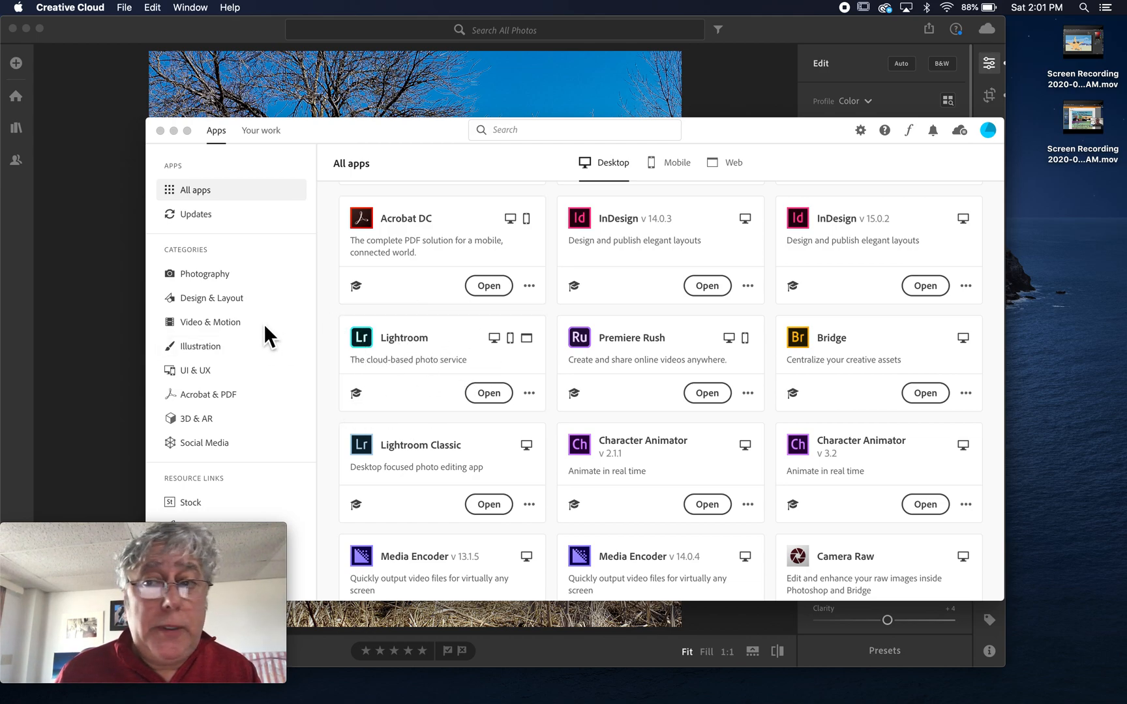
Dismiss Creative Cloud and start adding photos to Lightroom's library.
click(174, 130)
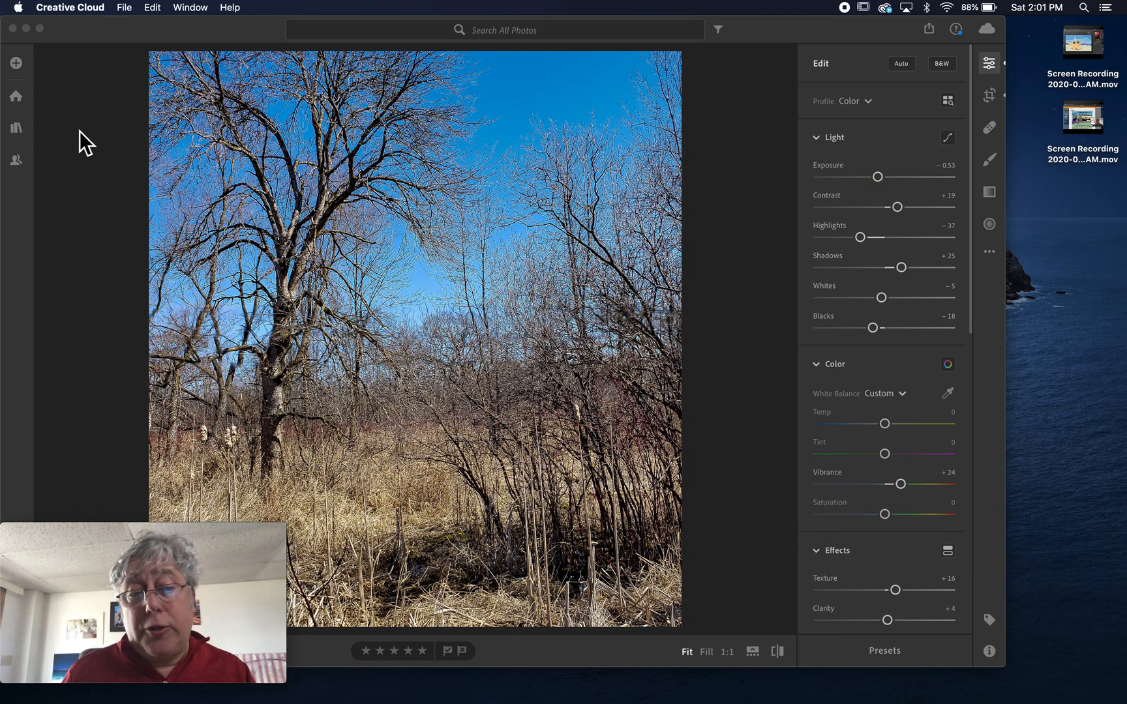
click(17, 64)
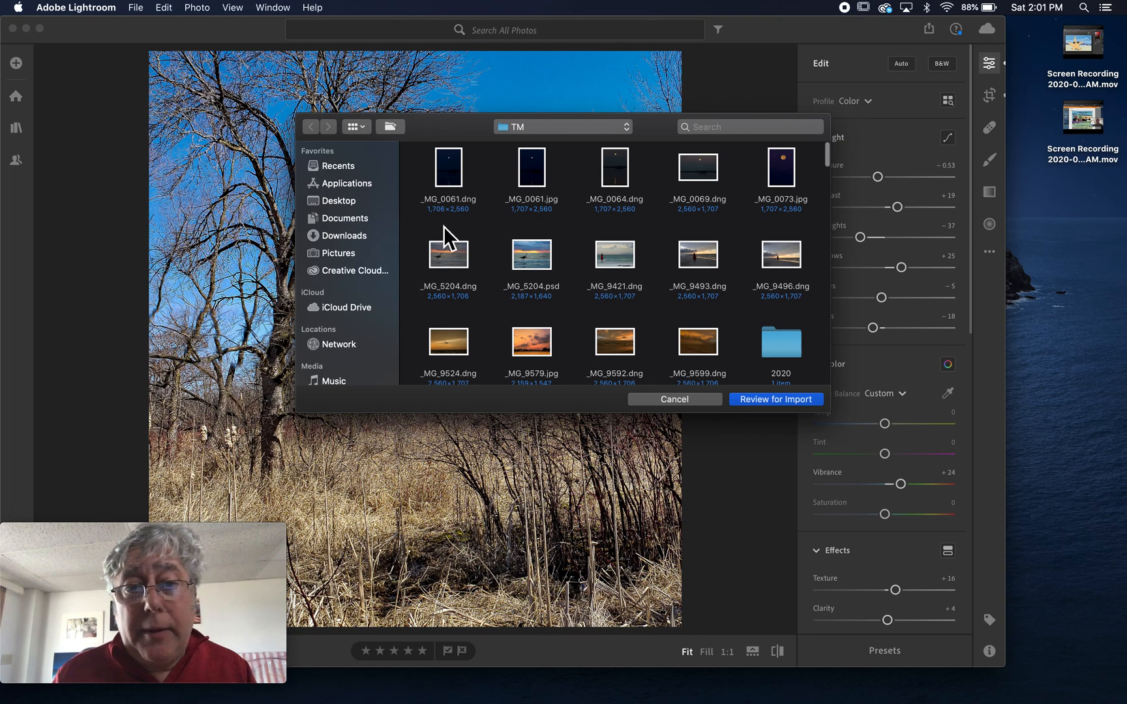
Select _MG_5204.dng, _MG_5204.psd and _MG_9524.dng, review them, and add the 3 photos.
click(450, 256)
super+click(544, 259)
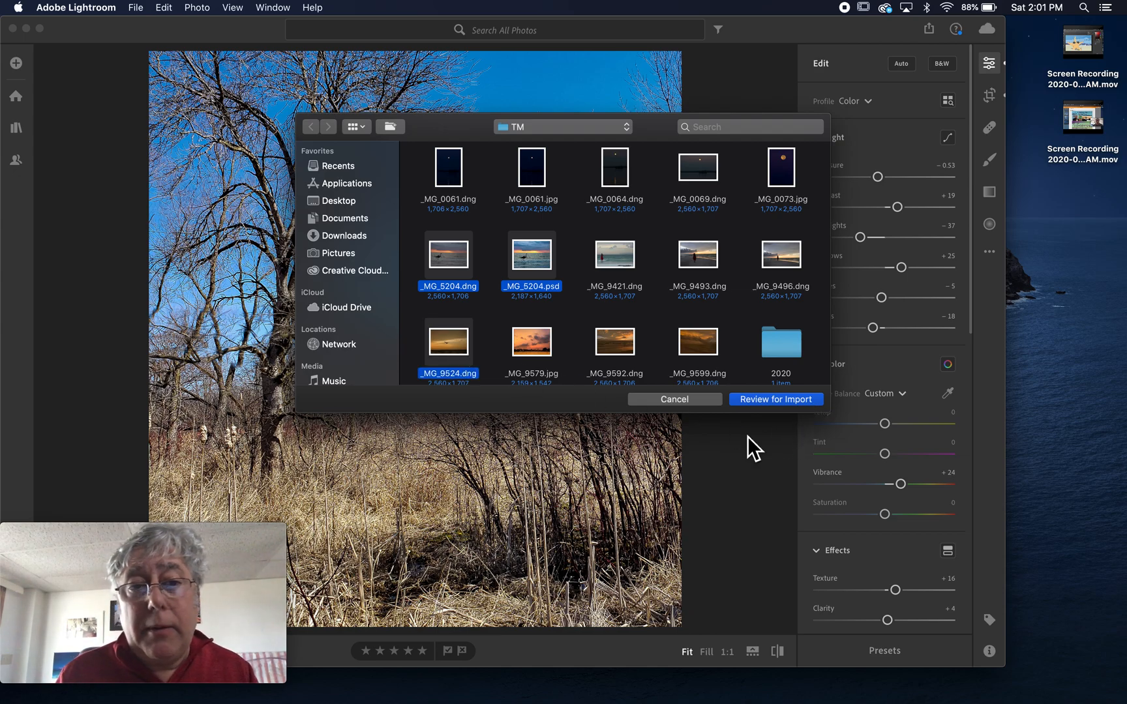
click(775, 401)
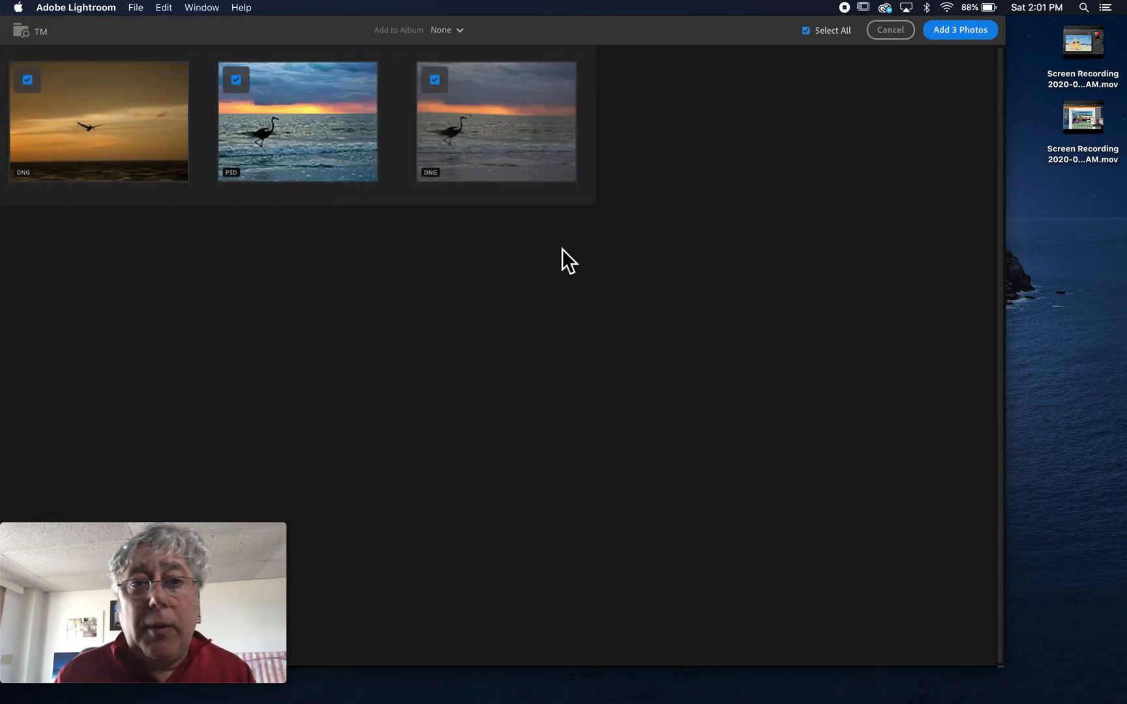
click(954, 34)
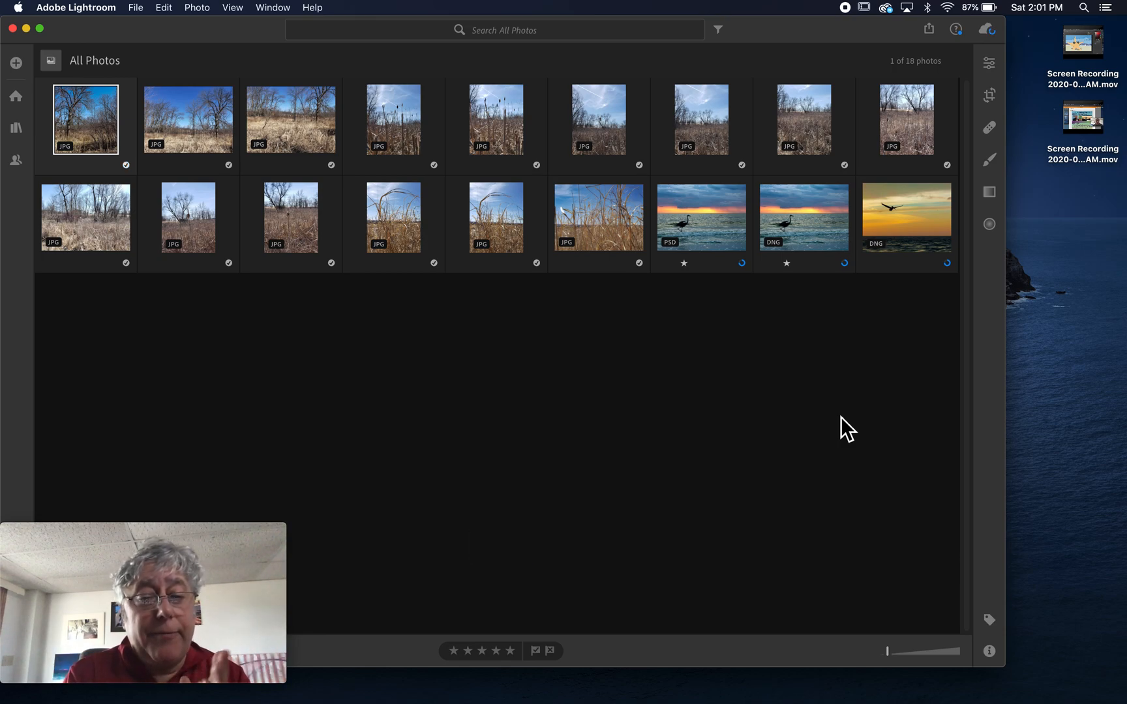
Show All Photos as the justified Photo Grid, then view the bare-tree photo in Detail.
click(989, 60)
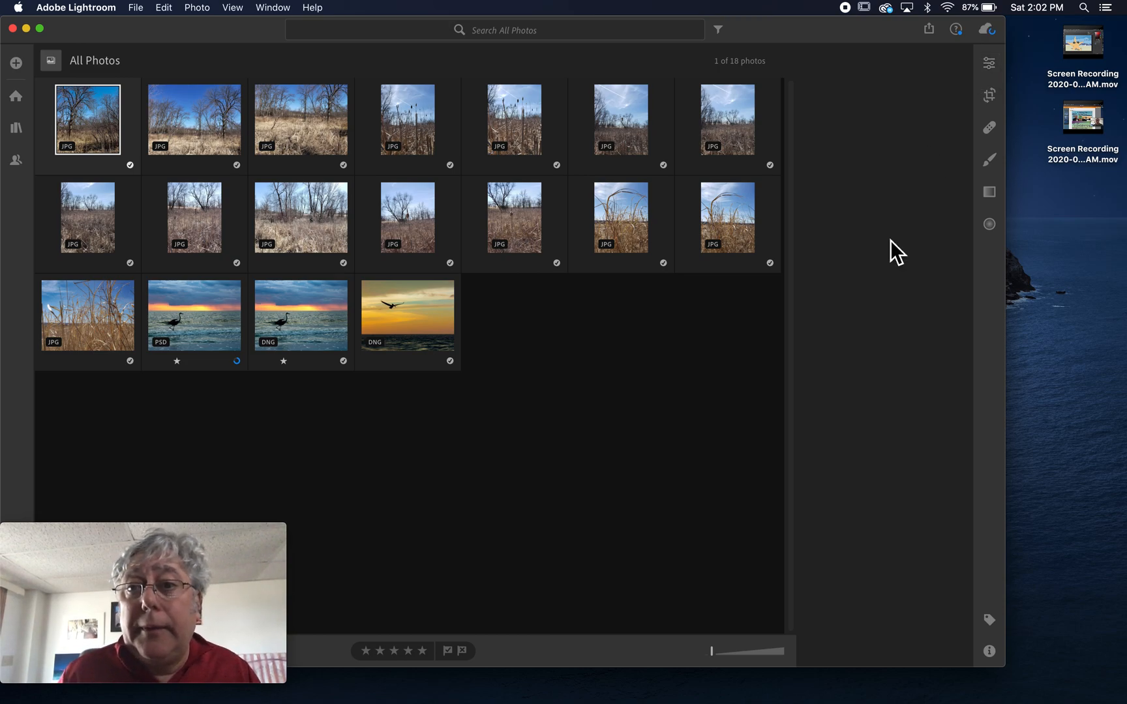
key(g)
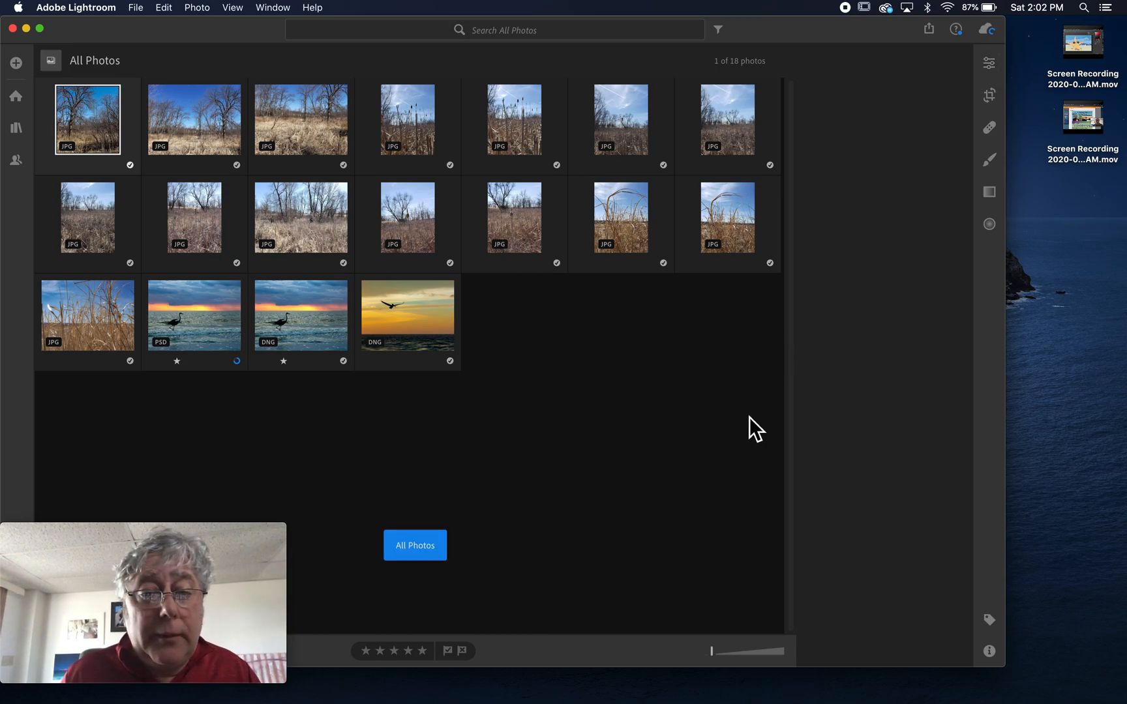
click(989, 66)
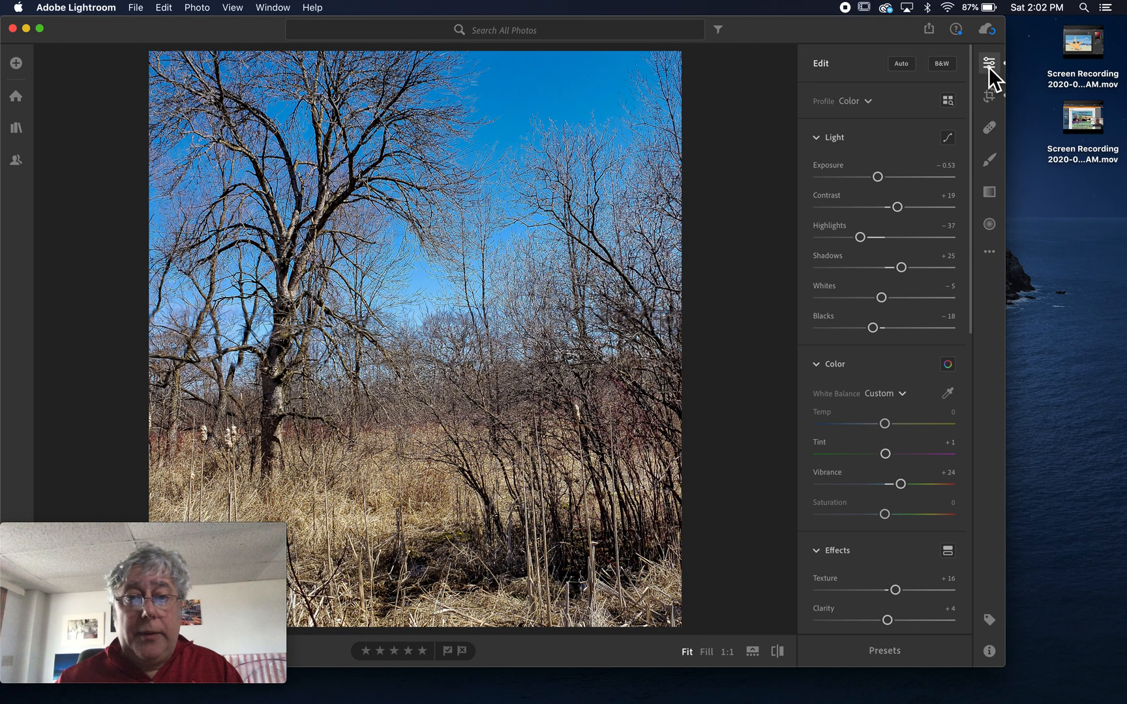
click(989, 65)
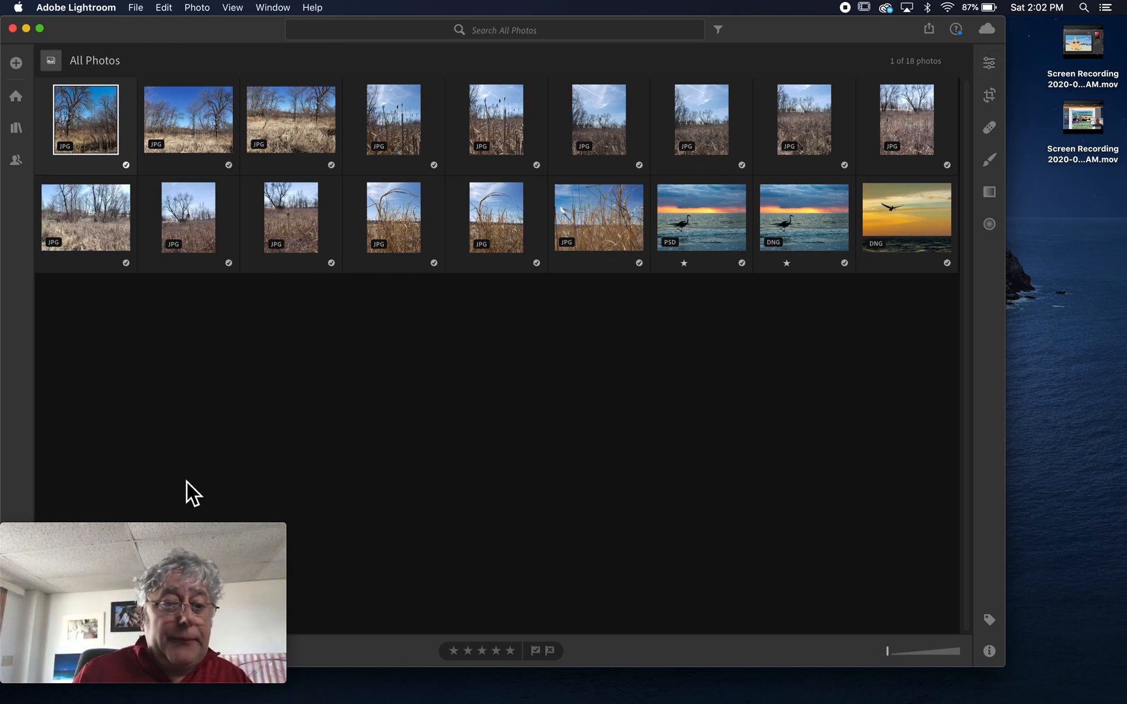
drag(154, 533, 910, 546)
click(57, 656)
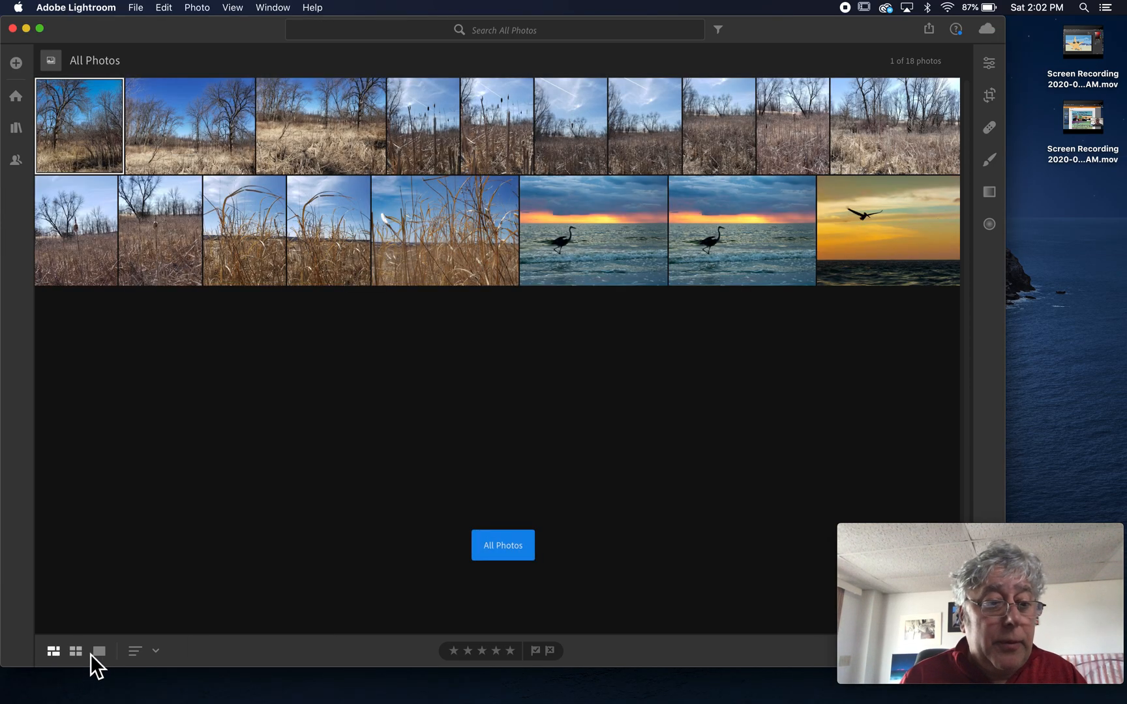
click(99, 650)
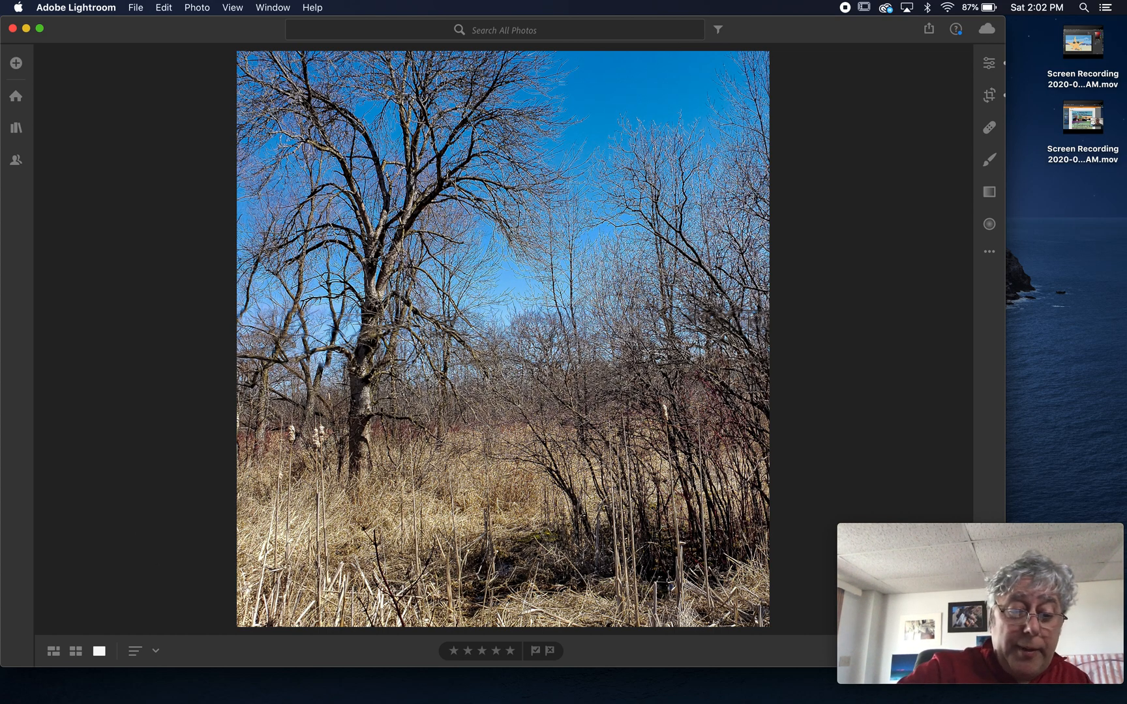
Preview the bare-tree photo full screen, exit it, and switch to Safari.
key(f)
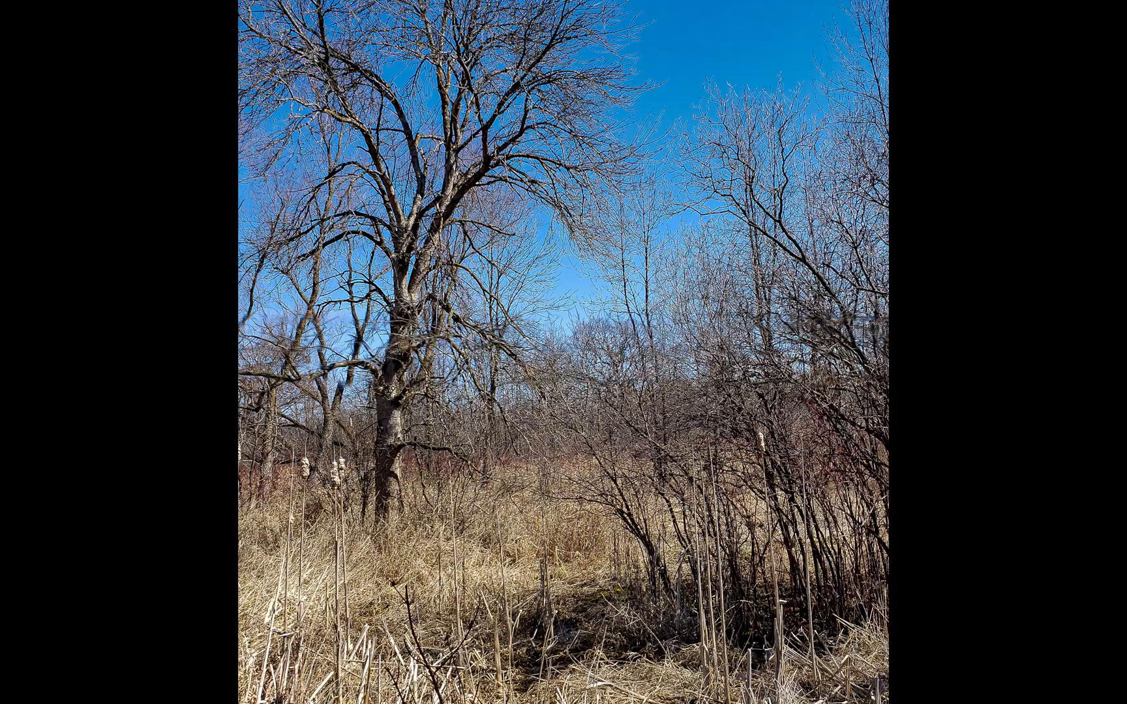
key(Escape)
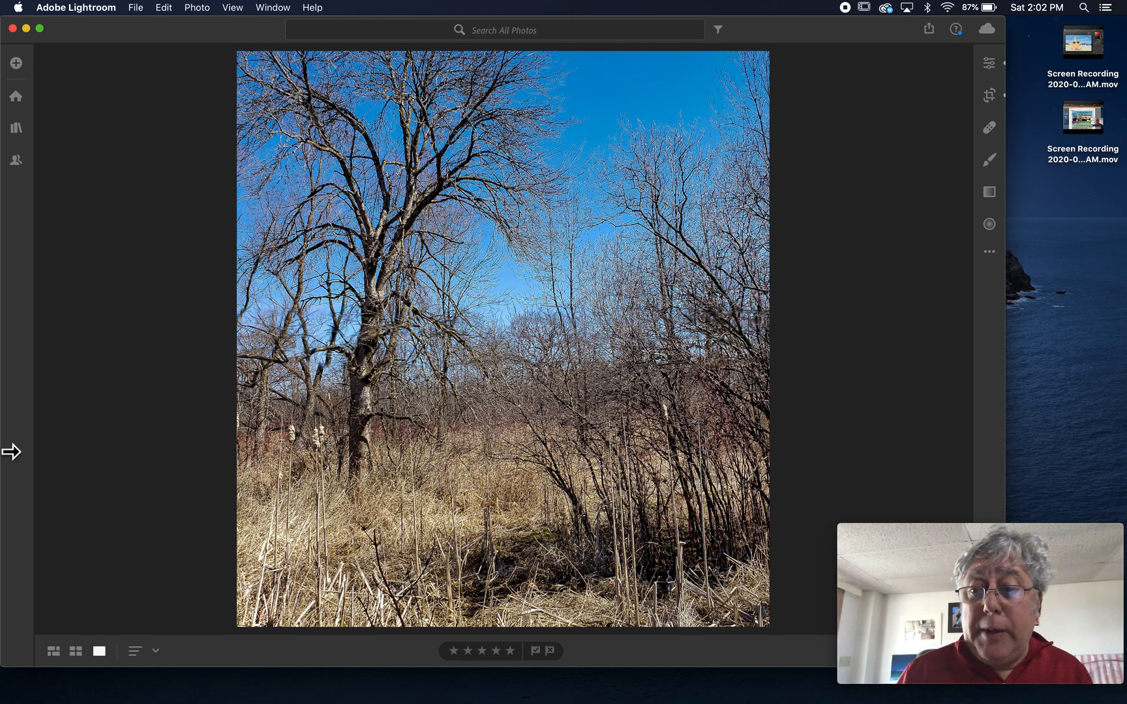
mouse_move(1124, 274)
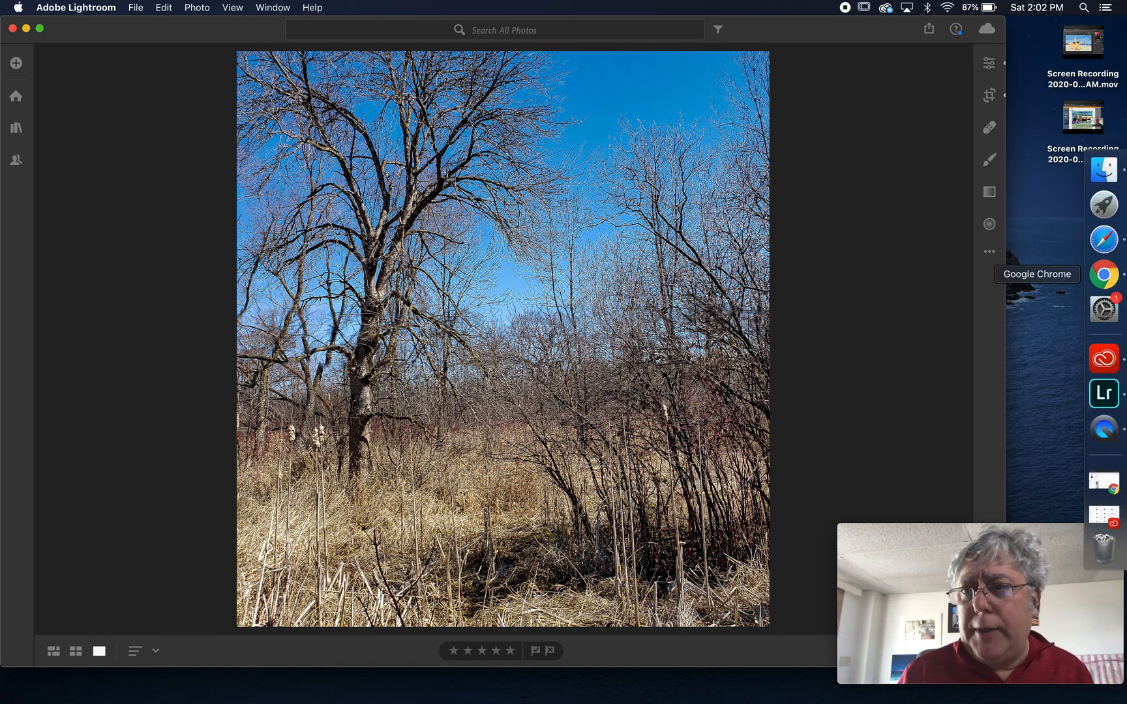
click(1114, 246)
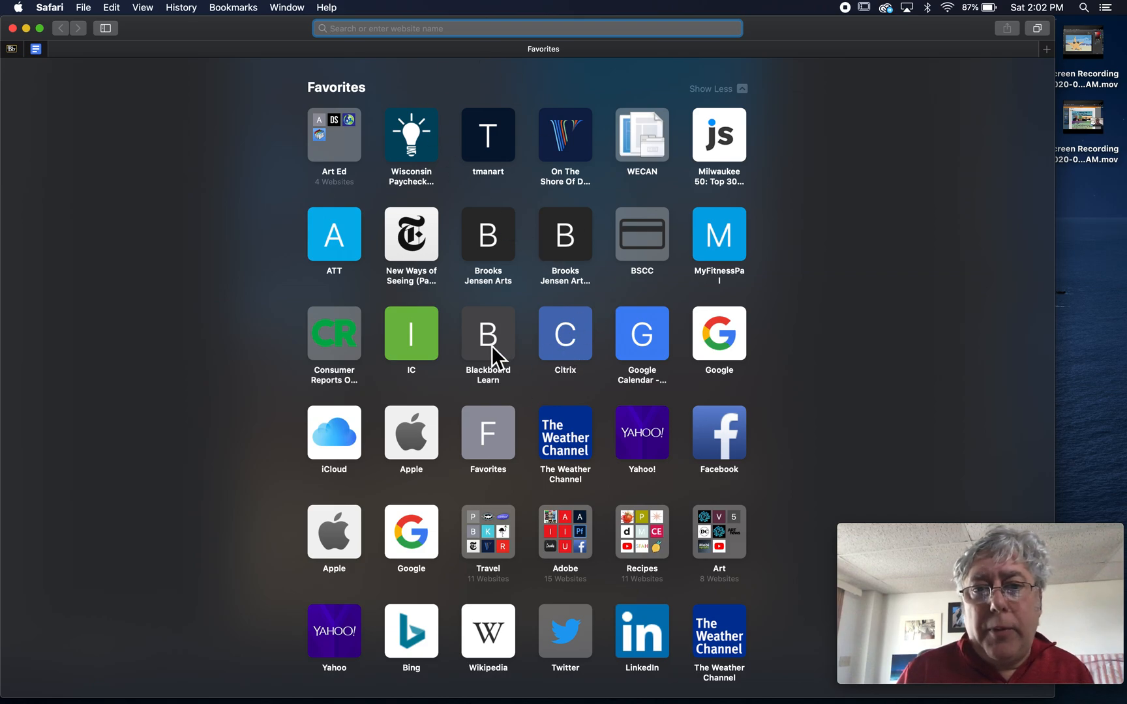
Sign in to Blackboard Learn with the account credentials and open the Digital Arts course's Pace Chart.
click(510, 313)
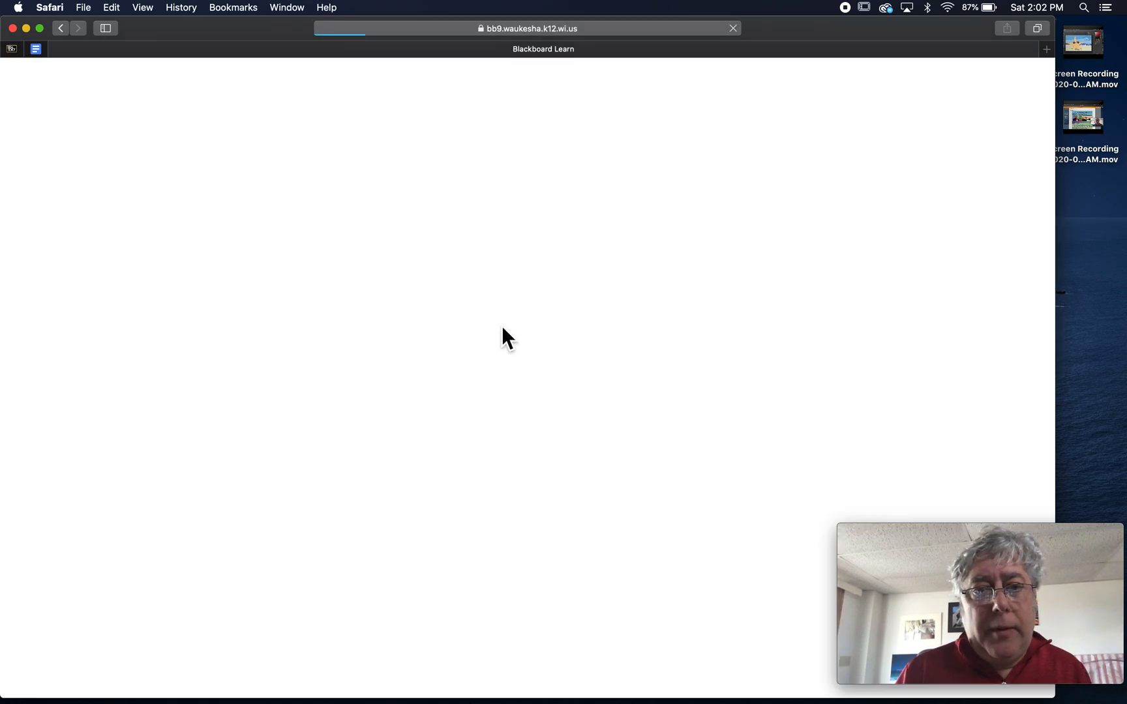
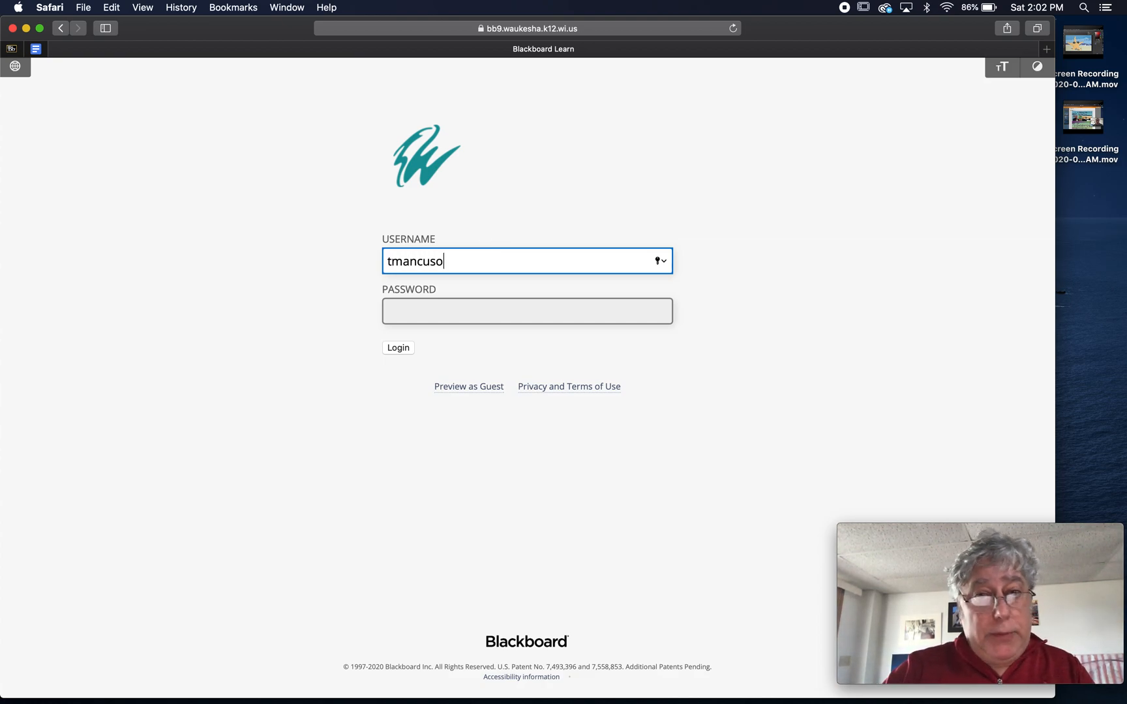
key(Tab)
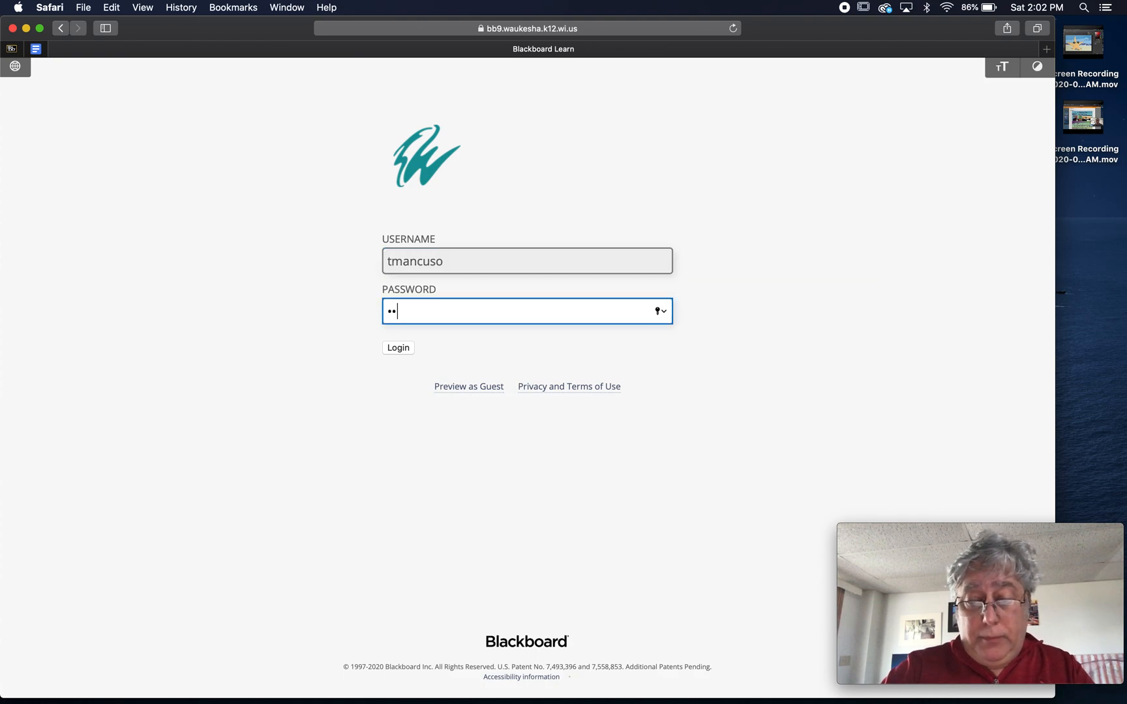
text(•••••)
key(Return)
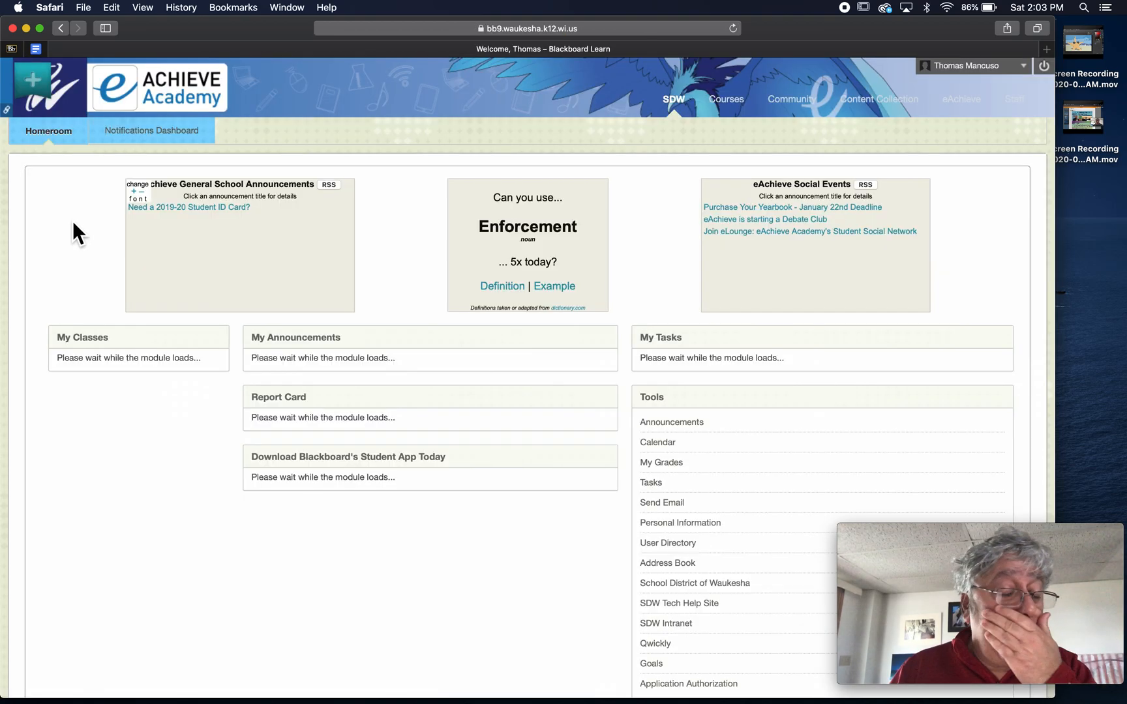
click(104, 386)
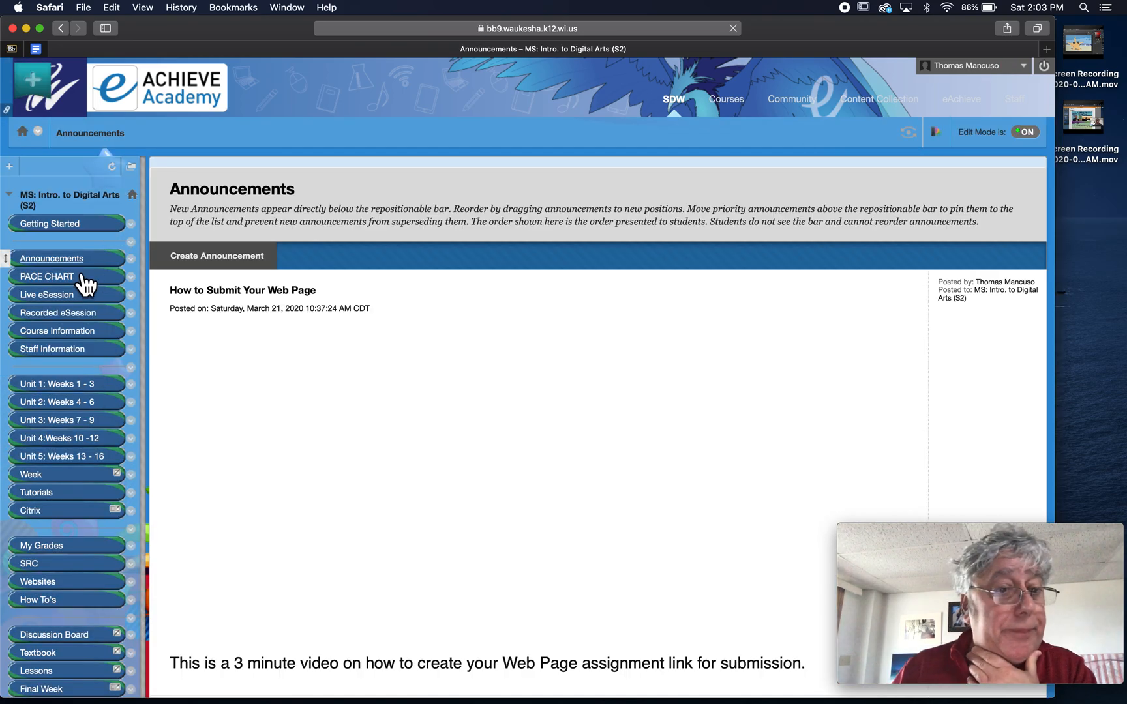
click(73, 282)
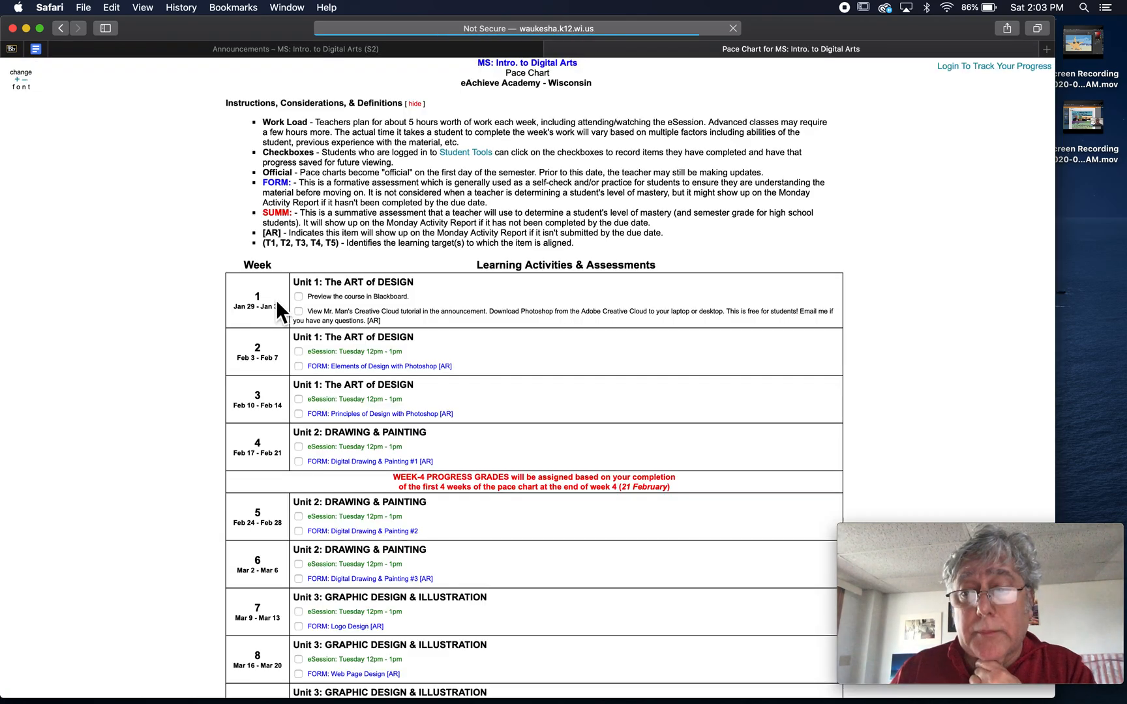
Scroll through the pace chart's weekly units, return to Announcements, then bring Lightroom forward.
scroll(277, 310, down, 10)
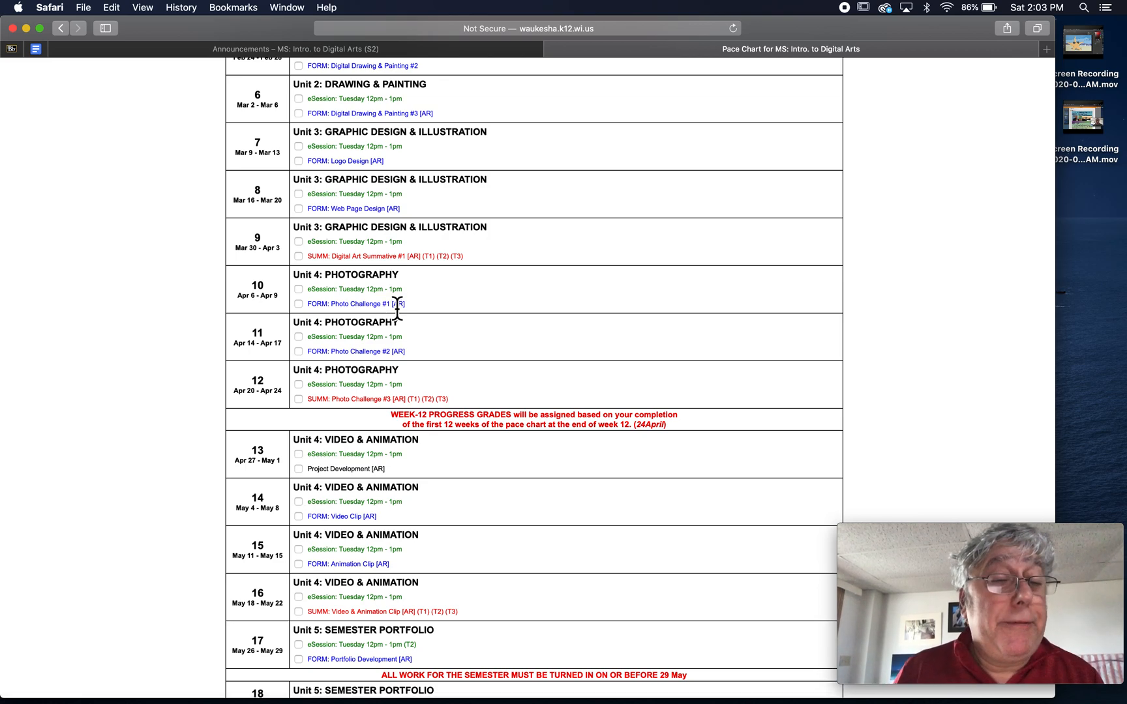
scroll(397, 308, up, 2)
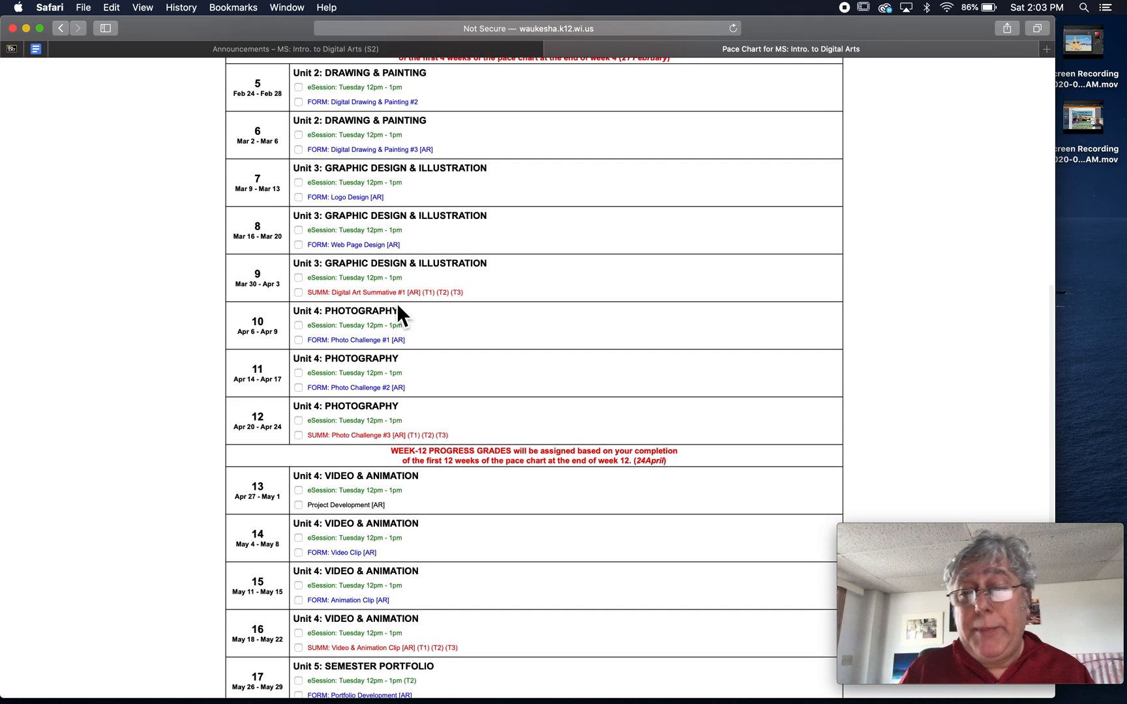
scroll(432, 296, up, 1)
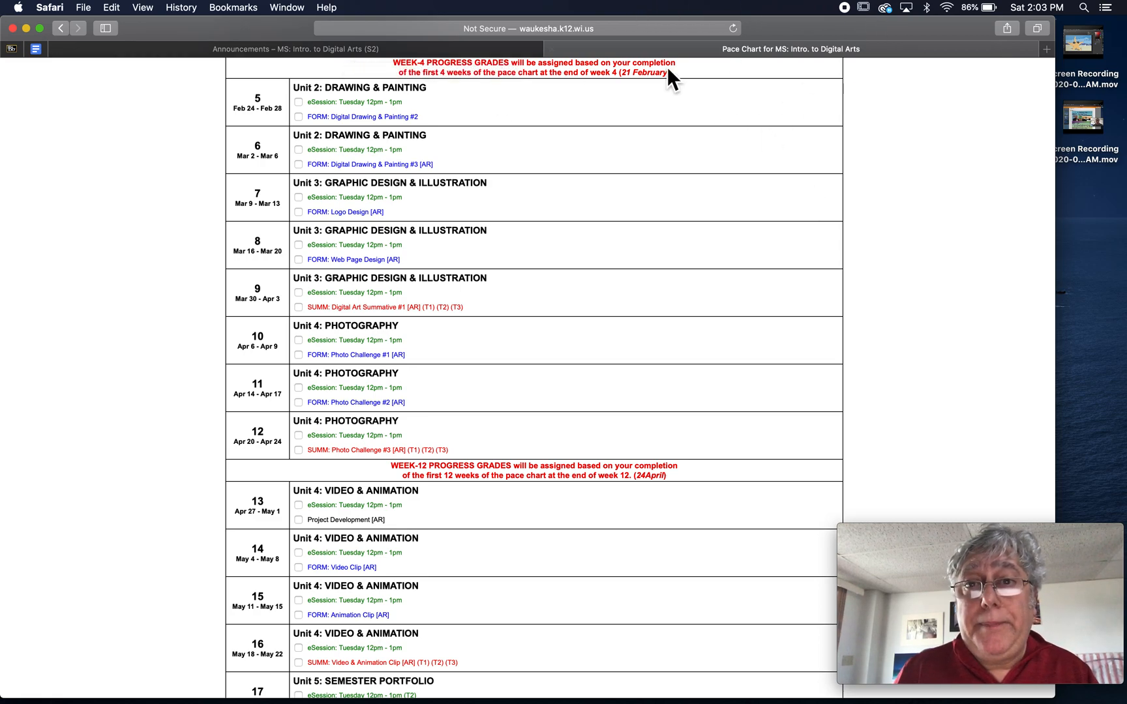
click(389, 49)
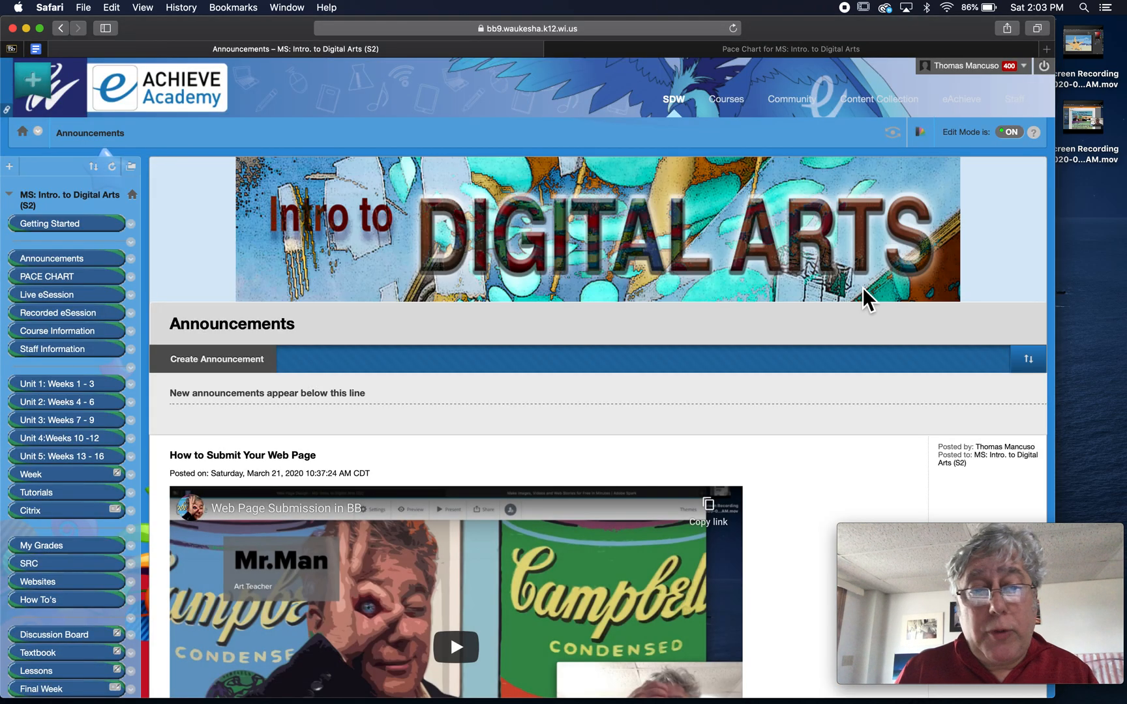
mouse_move(1108, 359)
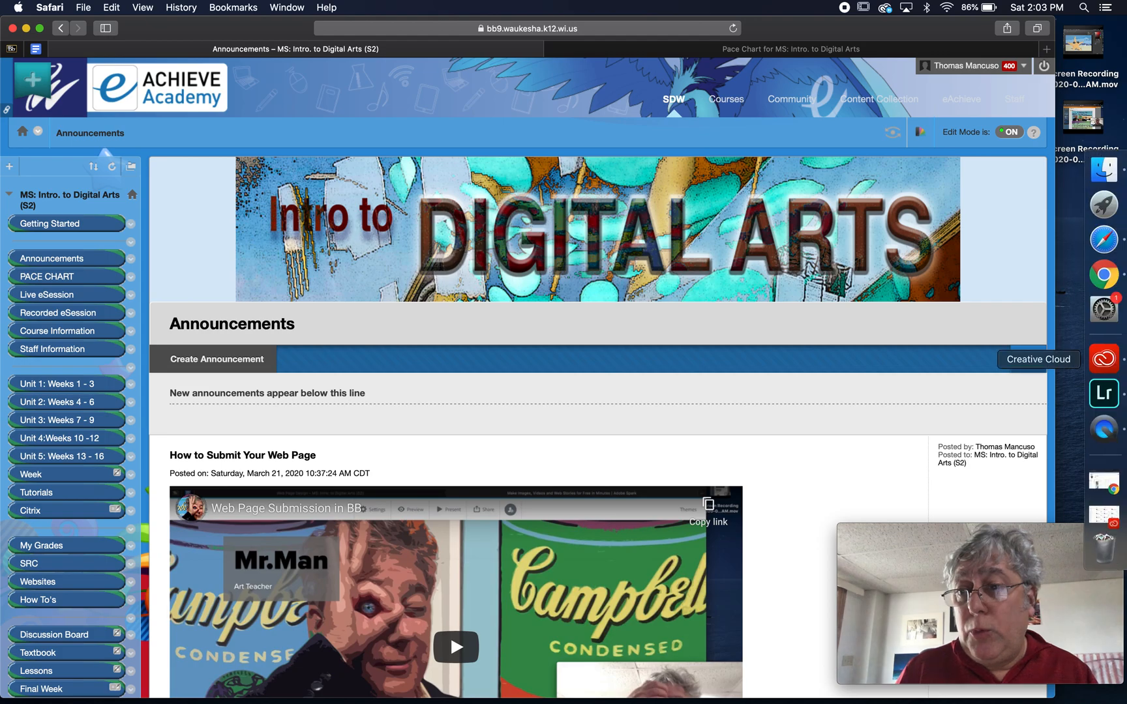
click(1104, 393)
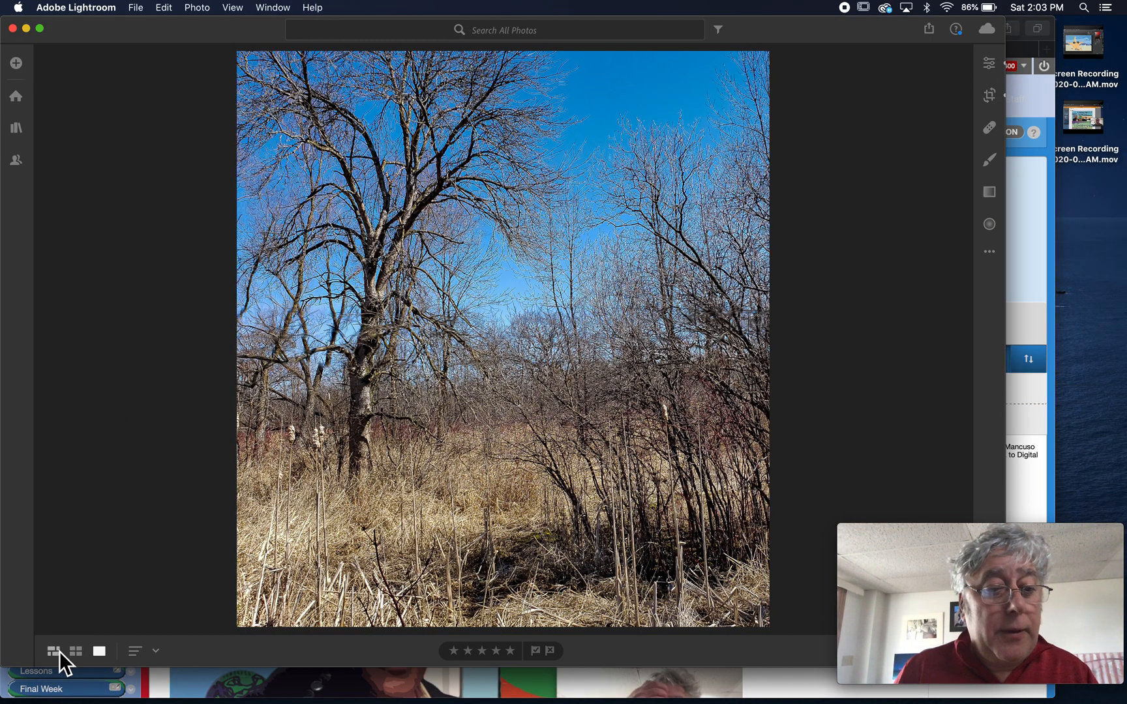